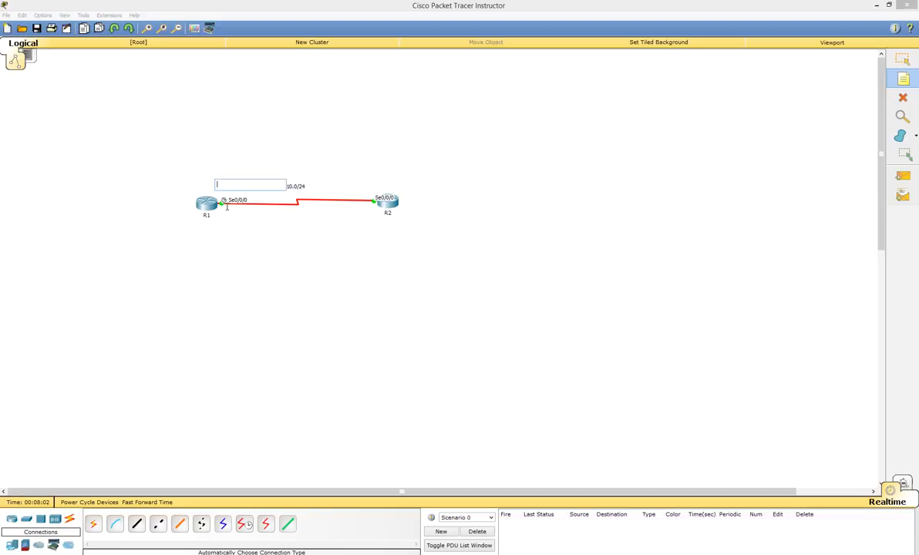
# Close the empty note, zoom in on the R1–R2 topology and open router R1's device window.
pyautogui.click(146, 28)
pyautogui.click(147, 28)
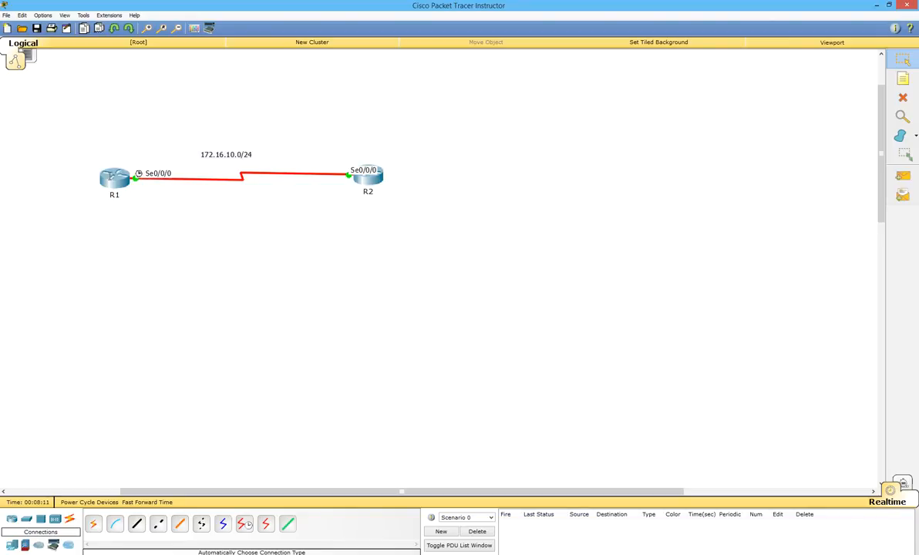
pyautogui.click(112, 176)
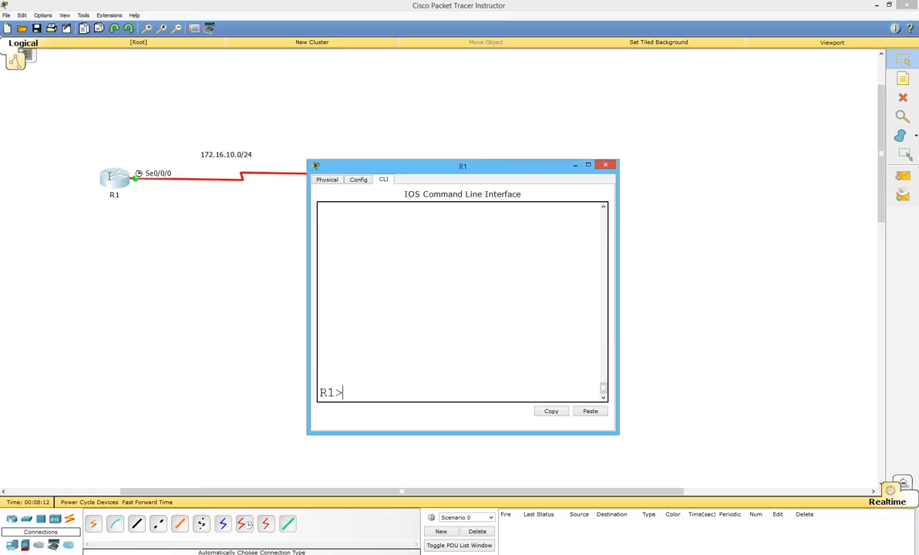
# Maximize R1's console, enter privileged mode and confirm Serial0/0/0 is up with HDLC encapsulation.
pyautogui.doubleClick(356, 153)
pyautogui.press('Return')
pyautogui.write('ena')
pyautogui.press('Return')
pyautogui.write('sh int se')
pyautogui.press('Tab')
pyautogui.write('0/0/0')
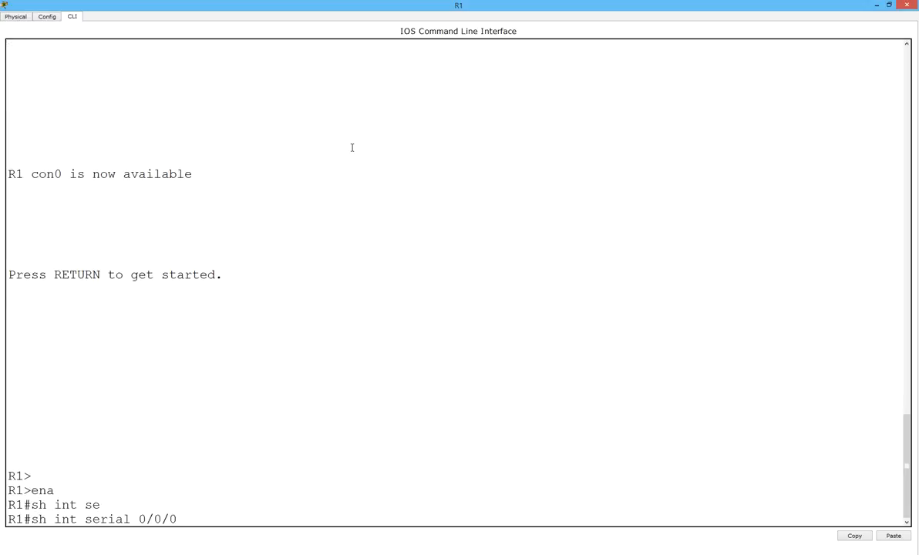
pyautogui.press('Return')
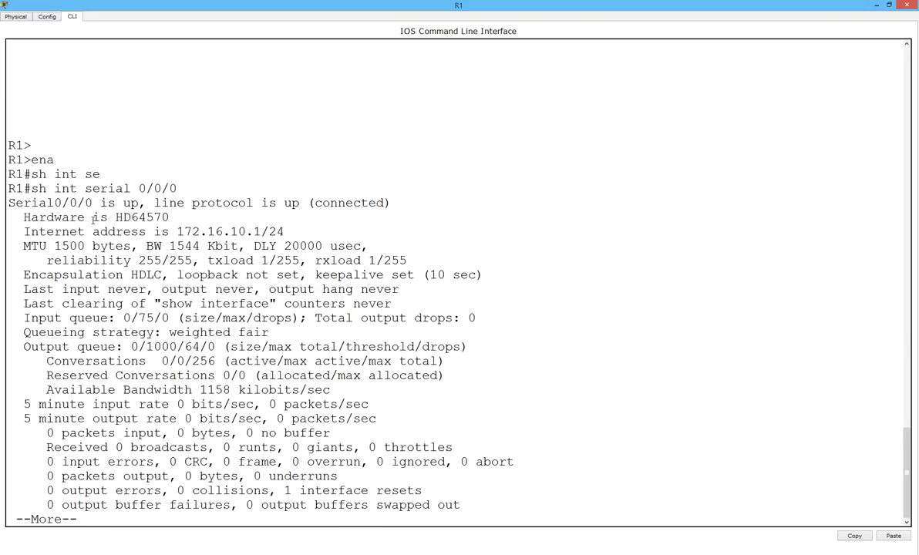
pyautogui.press('space')
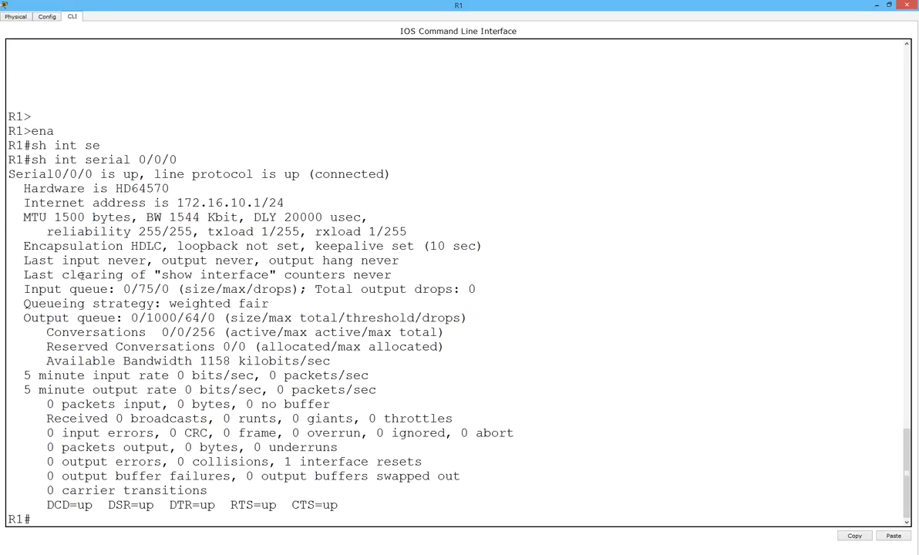
pyautogui.moveTo(15, 245); pyautogui.dragTo(169, 246)
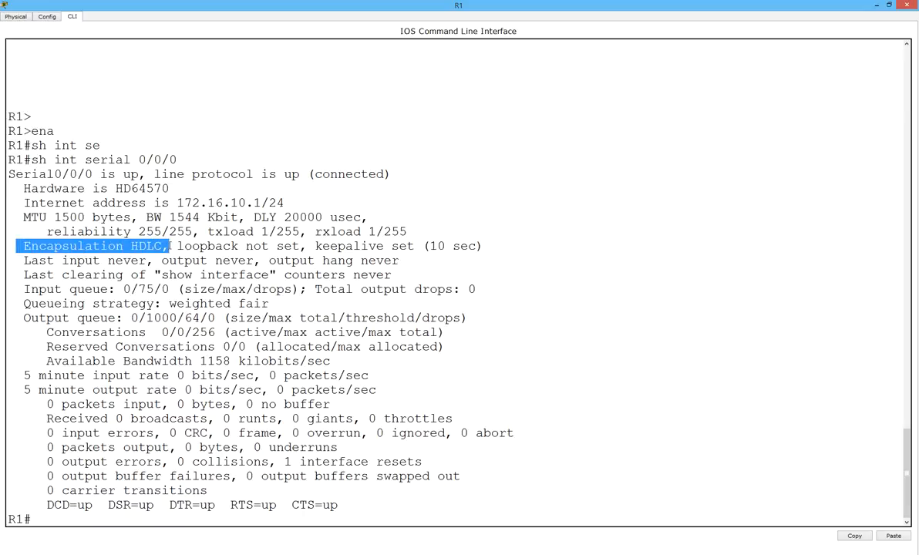
# Run show controllers serial 0/0/0 to confirm R1 is the DCE end at clock rate 2000000.
pyautogui.press('Return')
pyautogui.write('sh con')
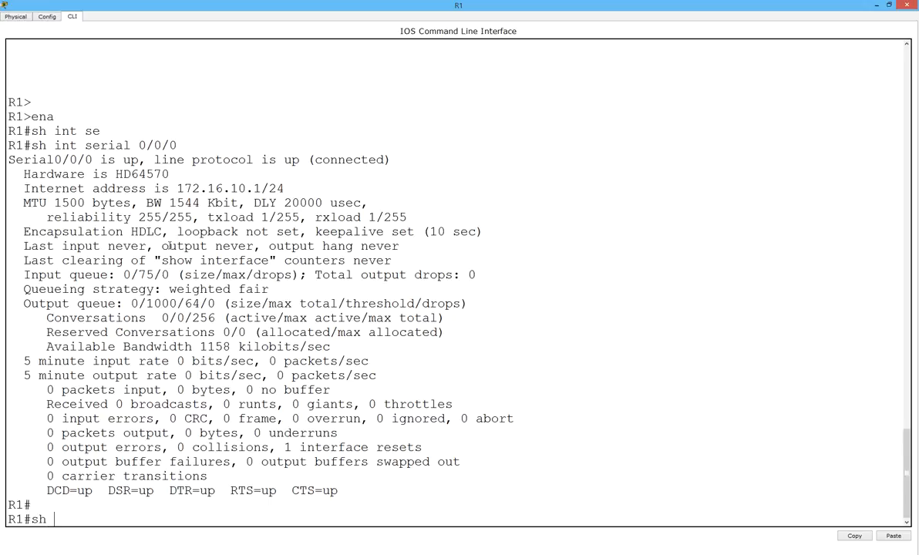
pyautogui.press('Tab')
pyautogui.write('?')
pyautogui.write('se 0/0/')
pyautogui.write('0')
pyautogui.press('Return')
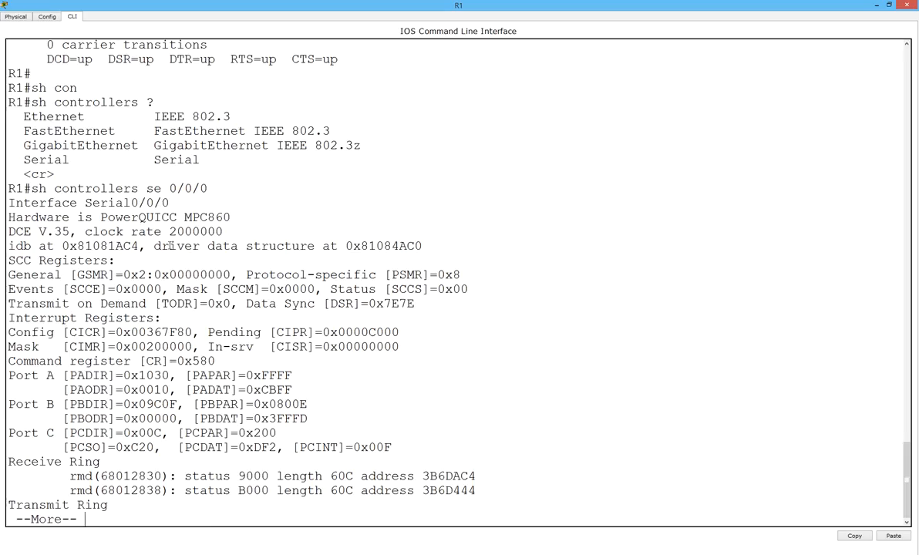
pyautogui.moveTo(8, 232); pyautogui.dragTo(223, 232)
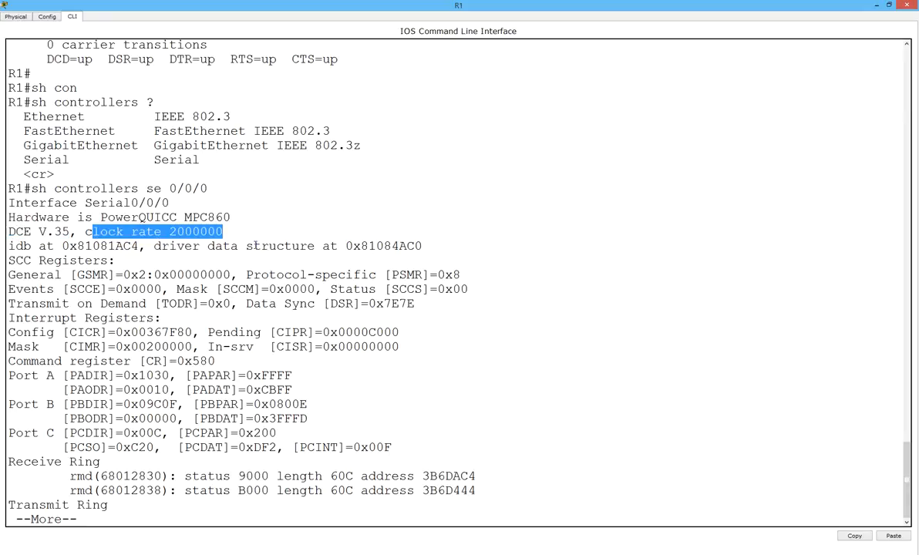
pyautogui.press('Return')
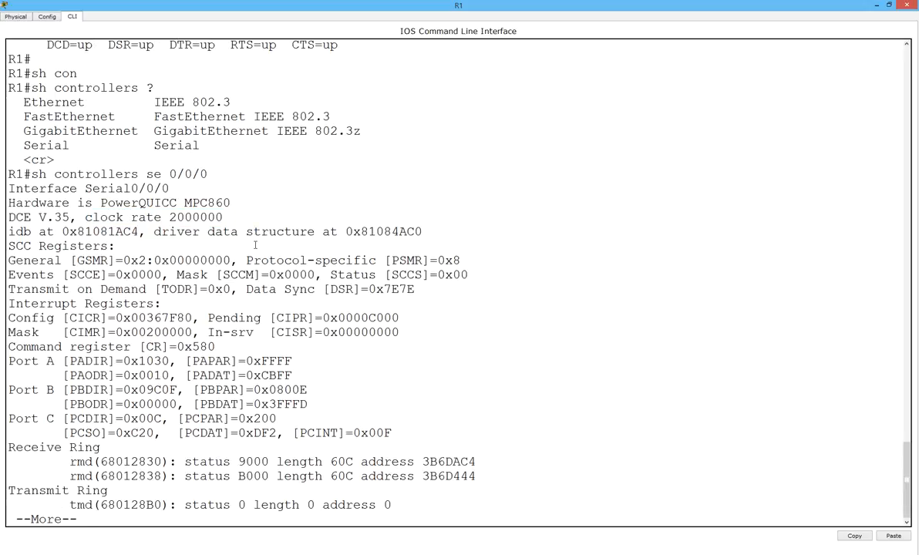
pyautogui.press('Return')
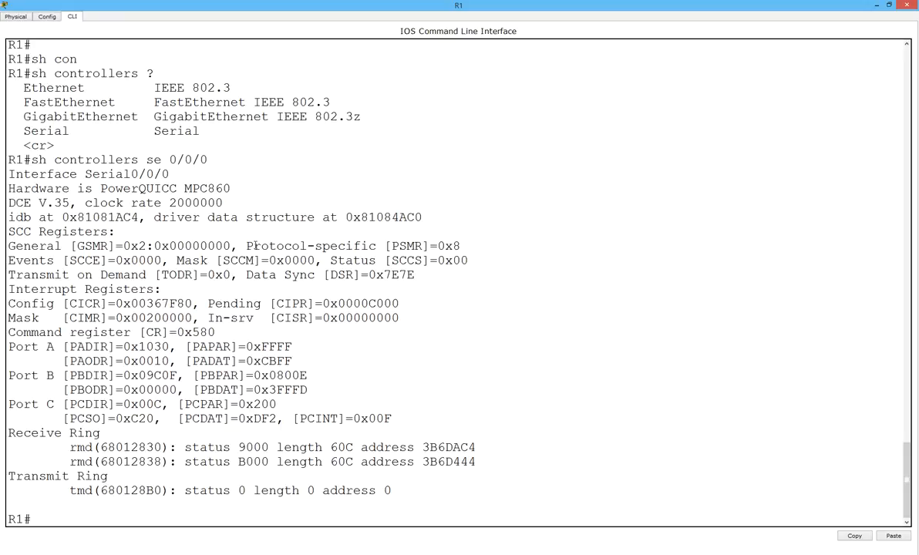
# Set encapsulation ppp on R1's Serial0/0/0 from global configuration mode.
pyautogui.write('config t')
pyautogui.press('Return')
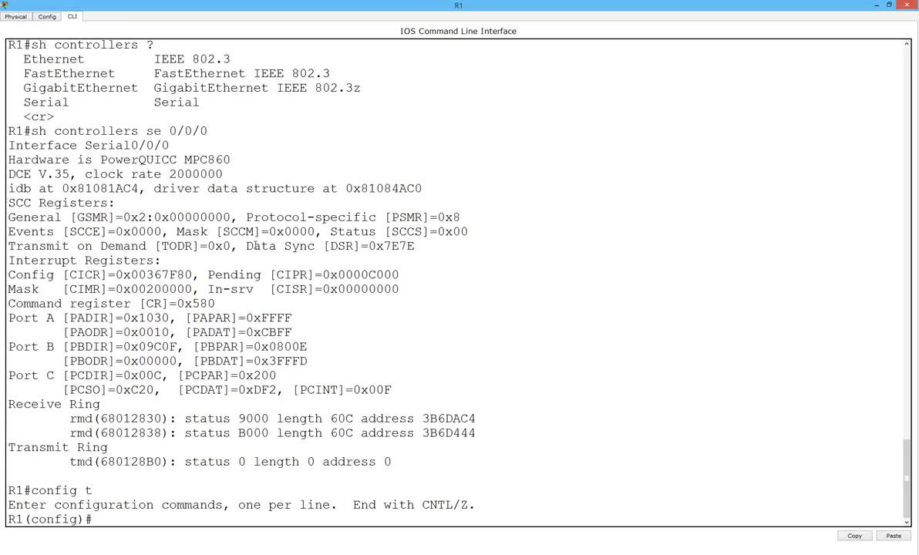
pyautogui.write('int se')
pyautogui.press('Tab')
pyautogui.write('0/0/0')
pyautogui.press('Return')
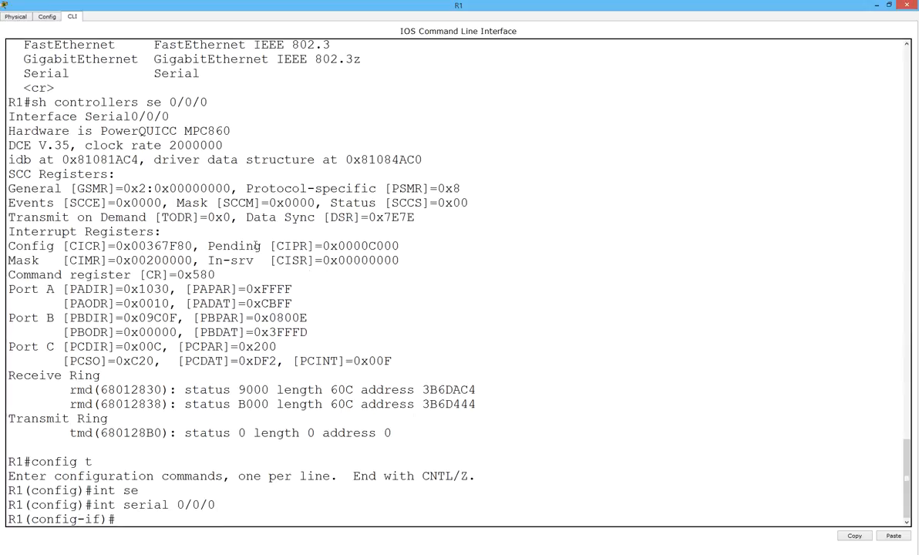
pyautogui.write('ecn')
pyautogui.press('Tab')
pyautogui.press('BackSpace')
pyautogui.press('BackSpace')
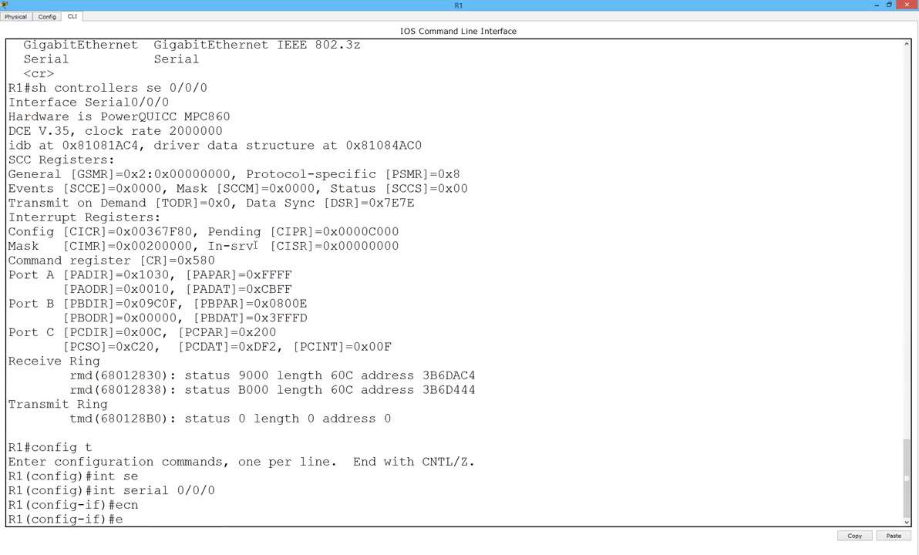
pyautogui.write('n')
pyautogui.press('Tab')
pyautogui.write('?')
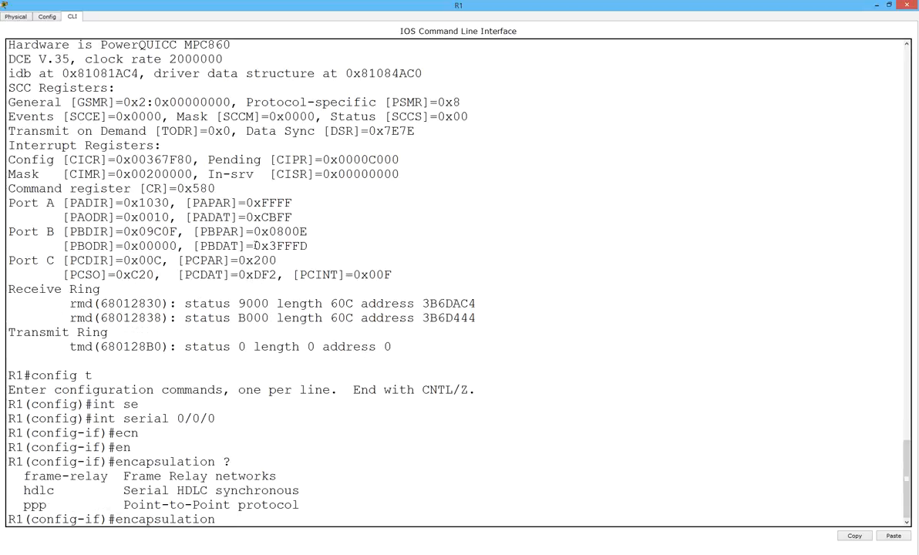
pyautogui.write('ppp')
pyautogui.press('Return')
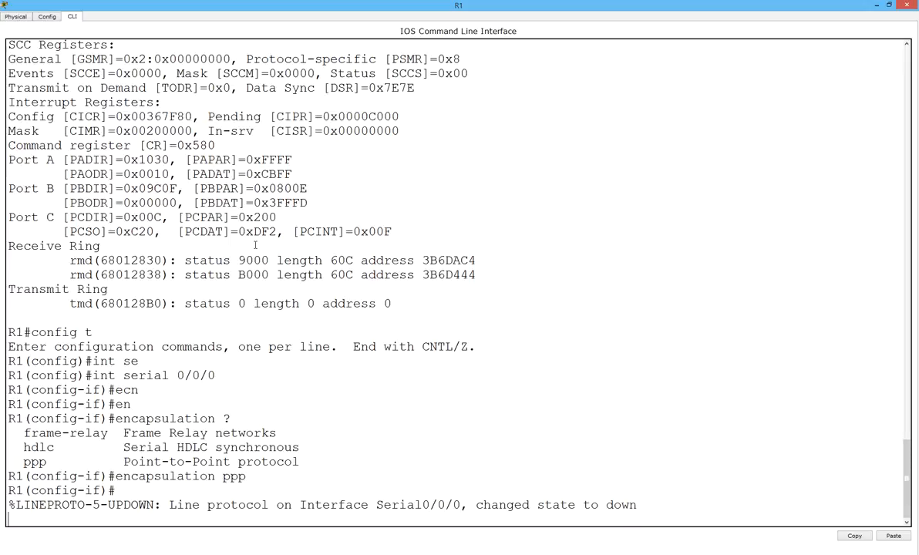
# Leave configuration mode and recheck Serial0/0/0, confirming Encapsulation PPP with LCP Closed.
pyautogui.press('Return')
pyautogui.write('end')
pyautogui.press('Return')
pyautogui.press('Up')
pyautogui.press('Up')
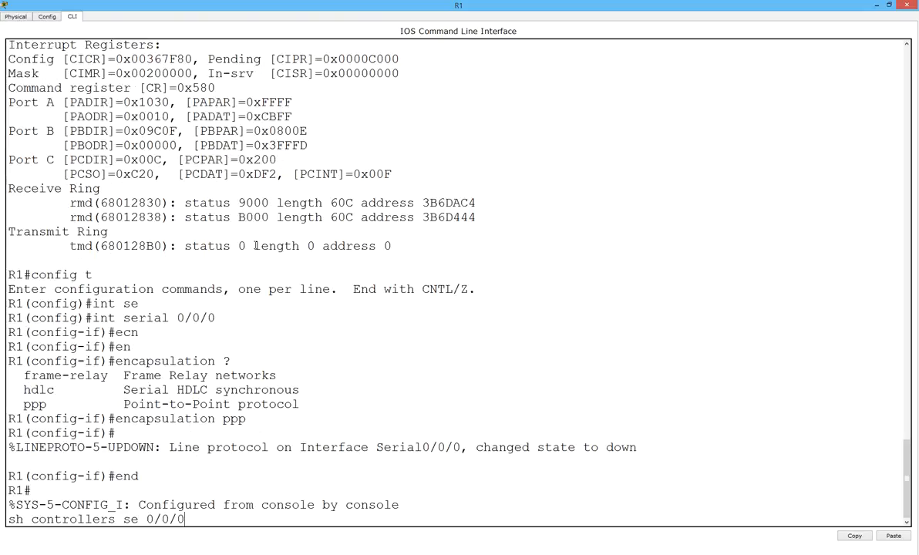
pyautogui.press('Up')
pyautogui.press('Return')
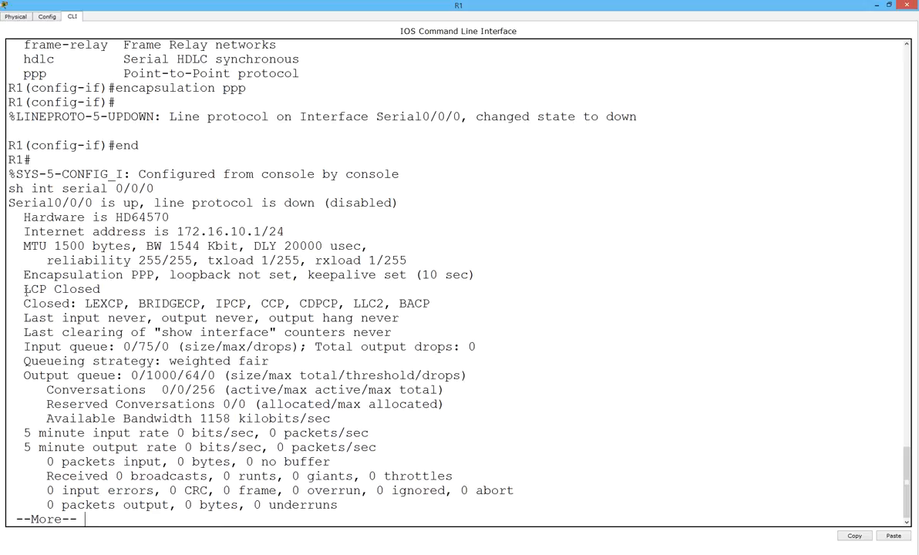
pyautogui.moveTo(23, 275); pyautogui.dragTo(141, 275)
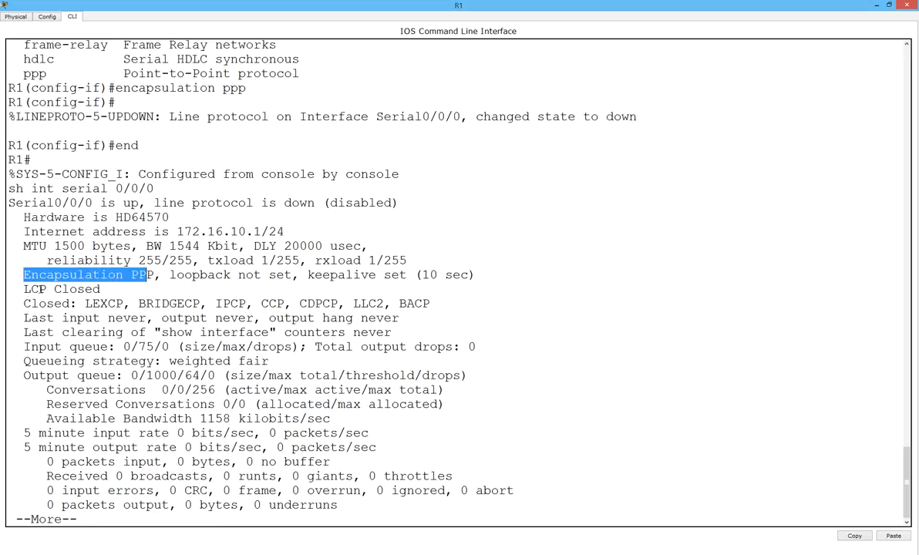
pyautogui.moveTo(15, 289); pyautogui.dragTo(135, 286)
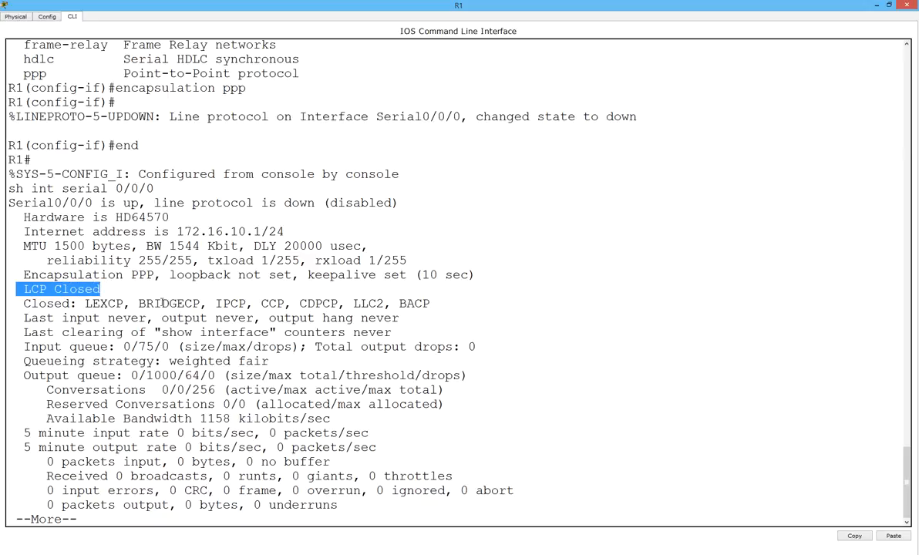
pyautogui.moveTo(23, 303); pyautogui.dragTo(430, 303)
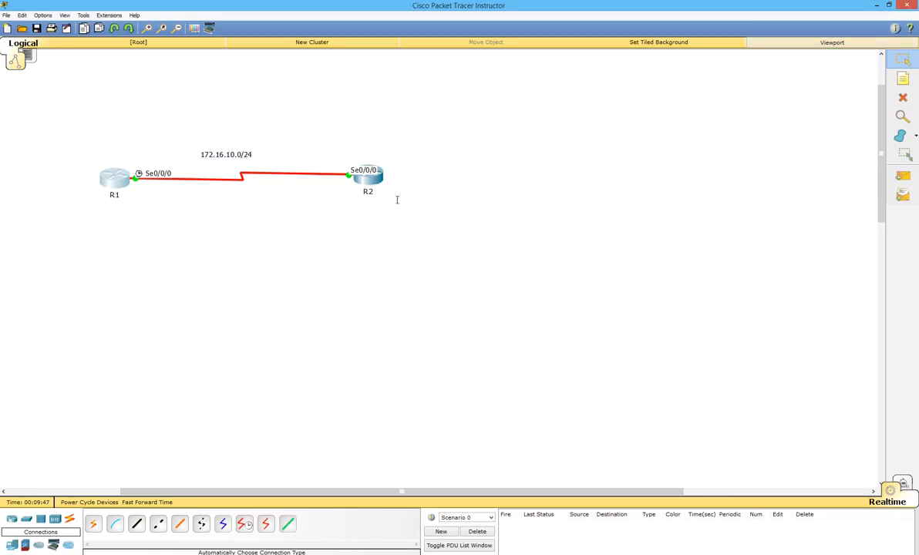
# Open and maximize R2's console, enter privileged mode, and abort the mistyped 'configg' name lookup.
pyautogui.click(361, 176)
pyautogui.doubleClick(402, 167)
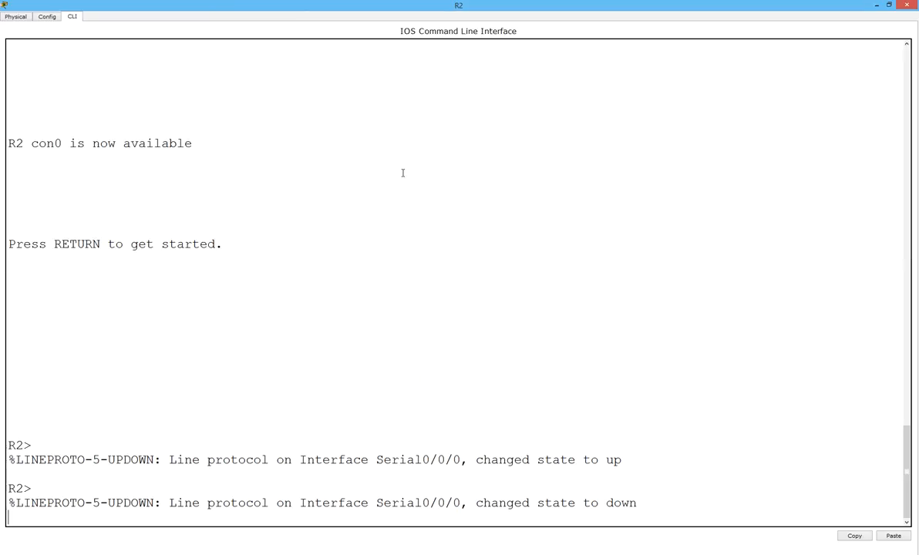
pyautogui.press('Return')
pyautogui.press('Return')
pyautogui.write('ena')
pyautogui.press('Return')
pyautogui.write('configg')
pyautogui.press('BackSpace')
pyautogui.write('t')
pyautogui.press('Return')
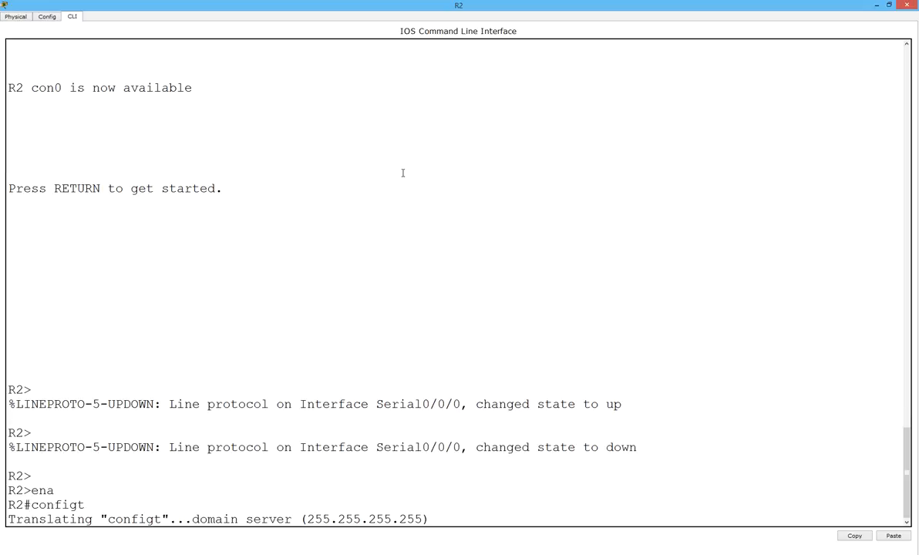
pyautogui.hotkey('ctrl', 'shift', '6')
pyautogui.press('Return')
pyautogui.press('Return')
pyautogui.press('Return')
pyautogui.press('Return')
pyautogui.press('Return')
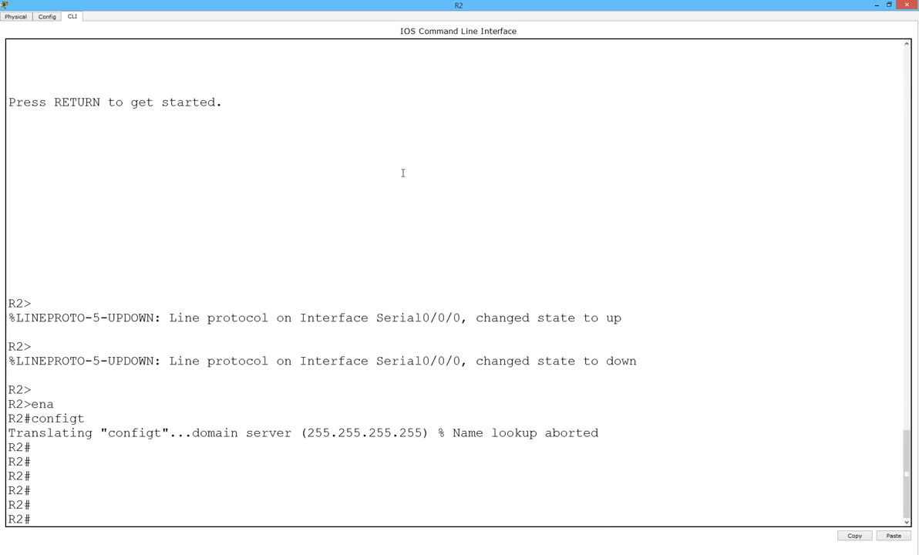
# Set encapsulation ppp on R2's Serial0/0/0 from global configuration mode.
pyautogui.write('config t')
pyautogui.press('Return')
pyautogui.write('int se')
pyautogui.press('Tab')
pyautogui.write('0/0/0')
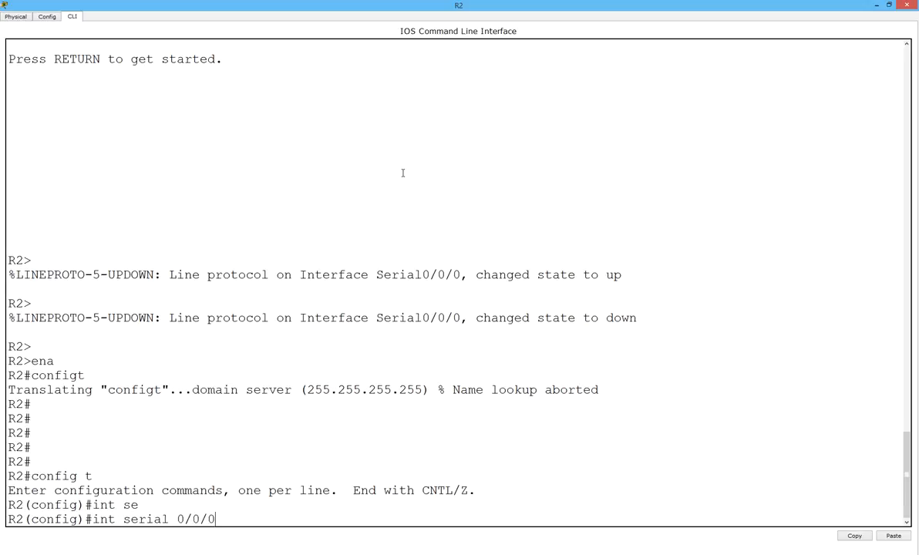
pyautogui.press('Return')
pyautogui.write('enc')
pyautogui.press('Tab')
pyautogui.write('ppp')
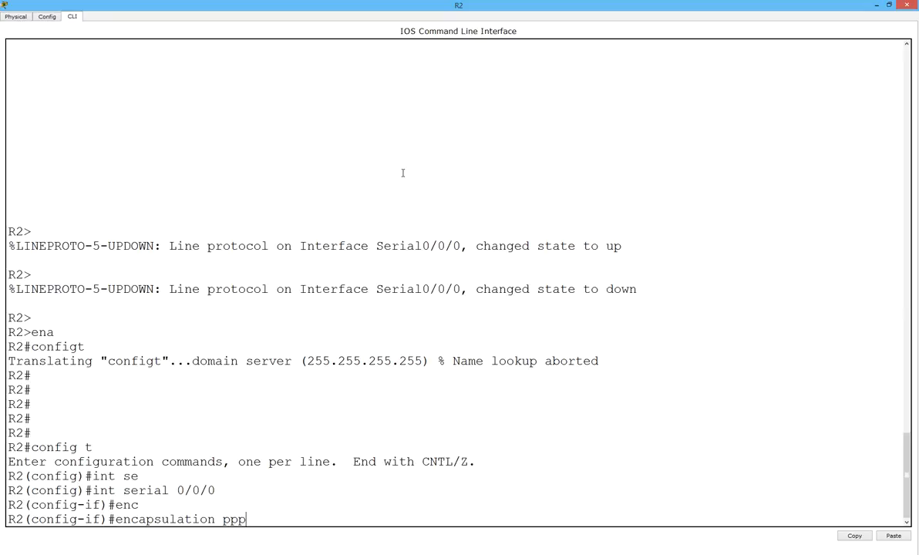
pyautogui.press('Return')
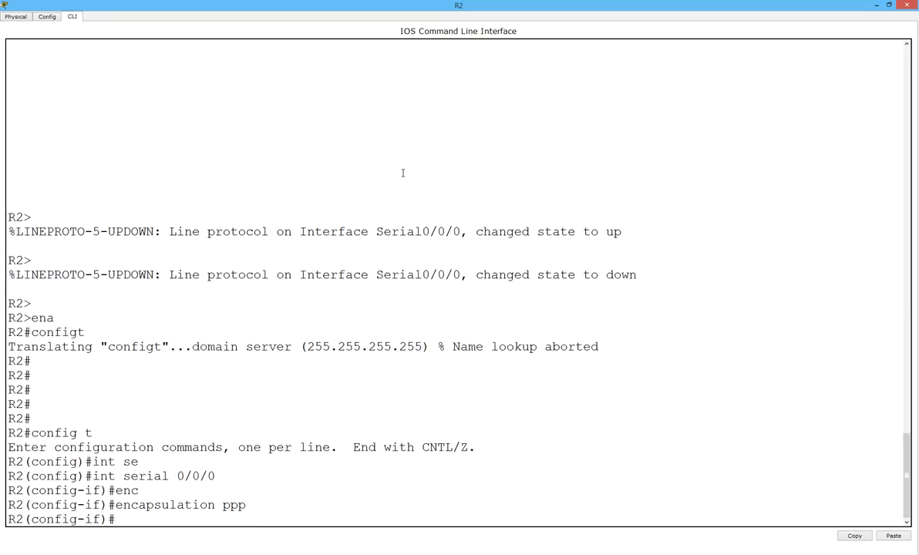
# Return R2 to privileged mode with end and begin a show interfaces serial command.
pyautogui.press('Return')
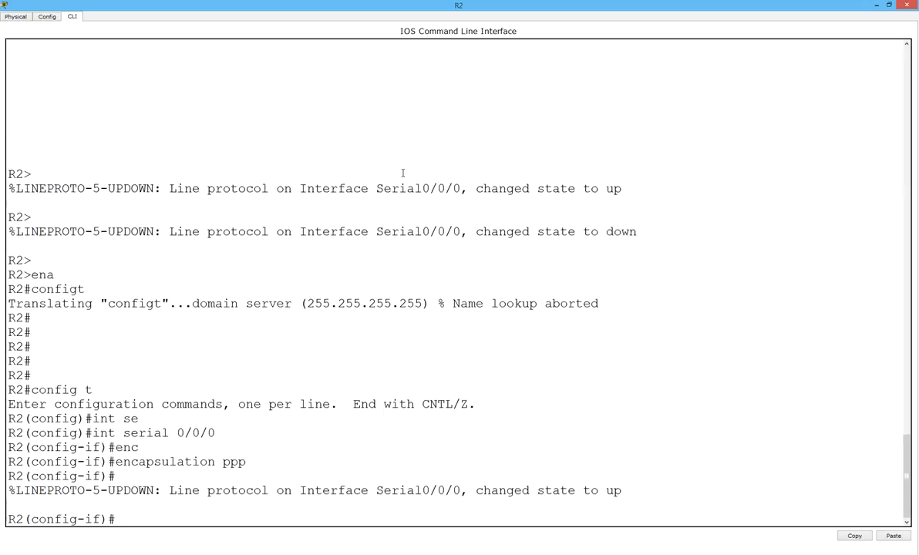
pyautogui.press('Return')
pyautogui.press('Return')
pyautogui.write('end')
pyautogui.press('Return')
pyautogui.write('sh int se')
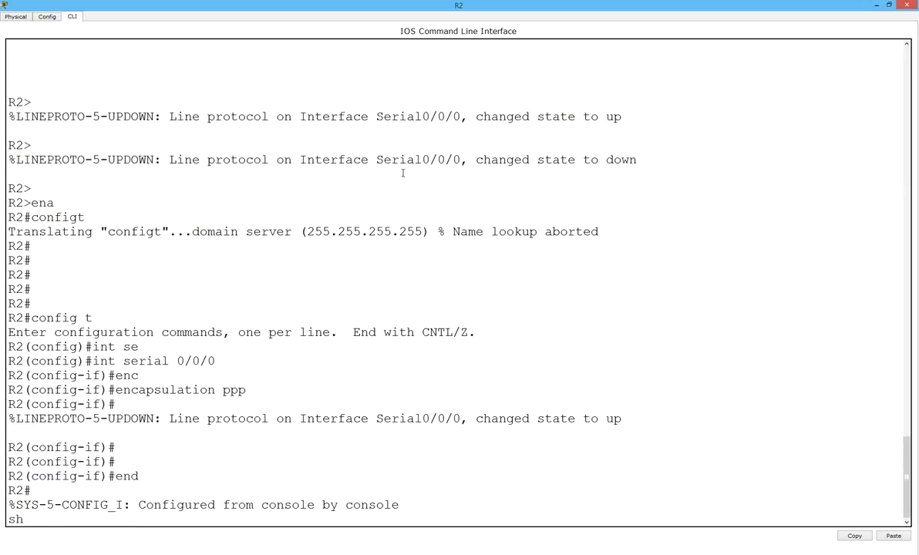
pyautogui.press('Tab')
# Display R2's Serial0/0/0 status and check the LCP Open and Open: IPCP, CDPCP lines.
pyautogui.write('0/0/0')
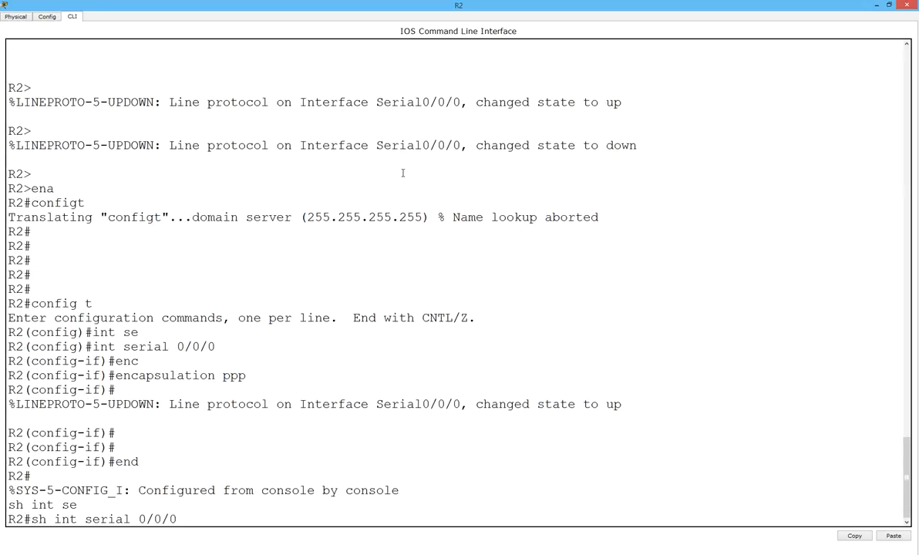
pyautogui.press('Return')
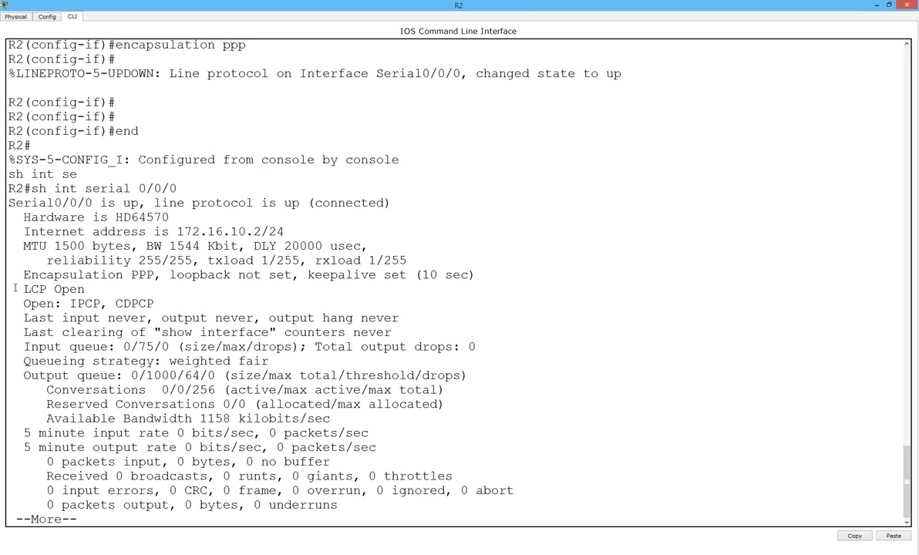
pyautogui.moveTo(22, 290); pyautogui.dragTo(89, 291)
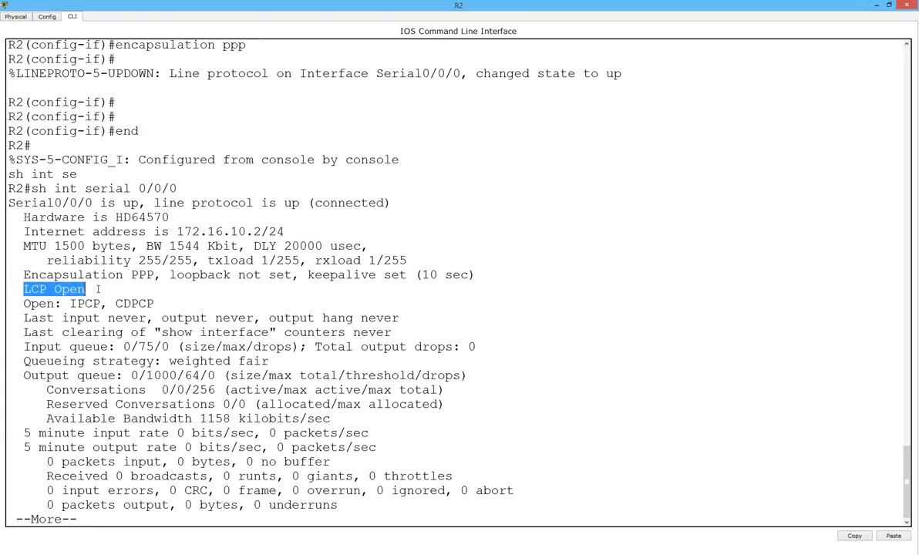
pyautogui.moveTo(24, 307); pyautogui.dragTo(152, 304)
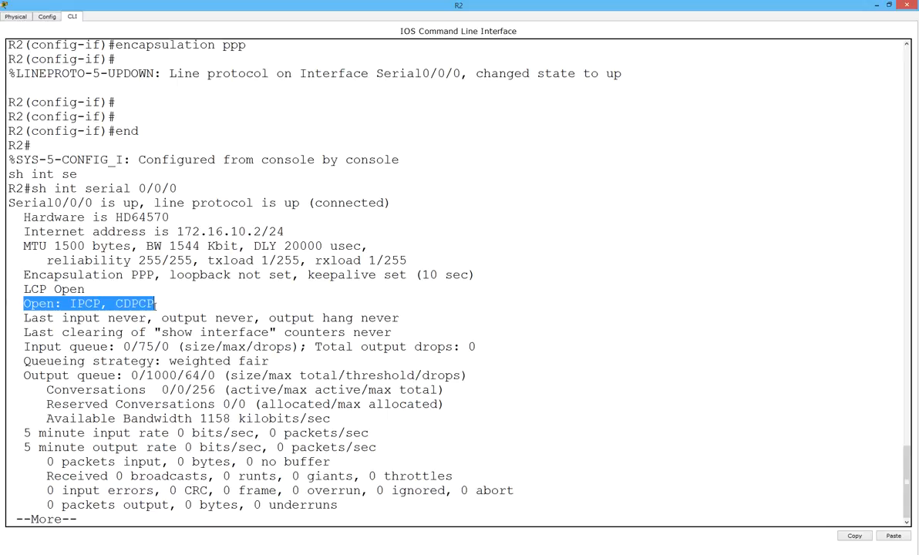
pyautogui.click(134, 317)
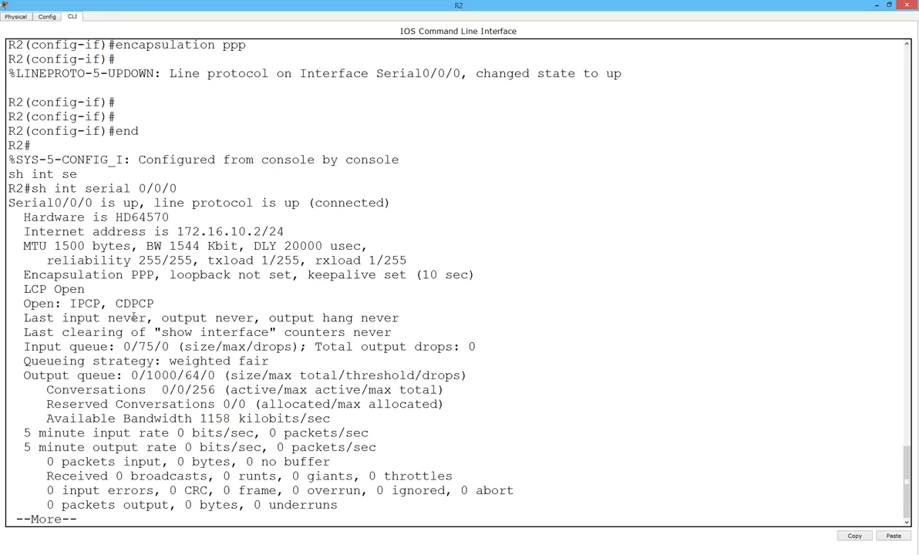
pyautogui.press('Return')
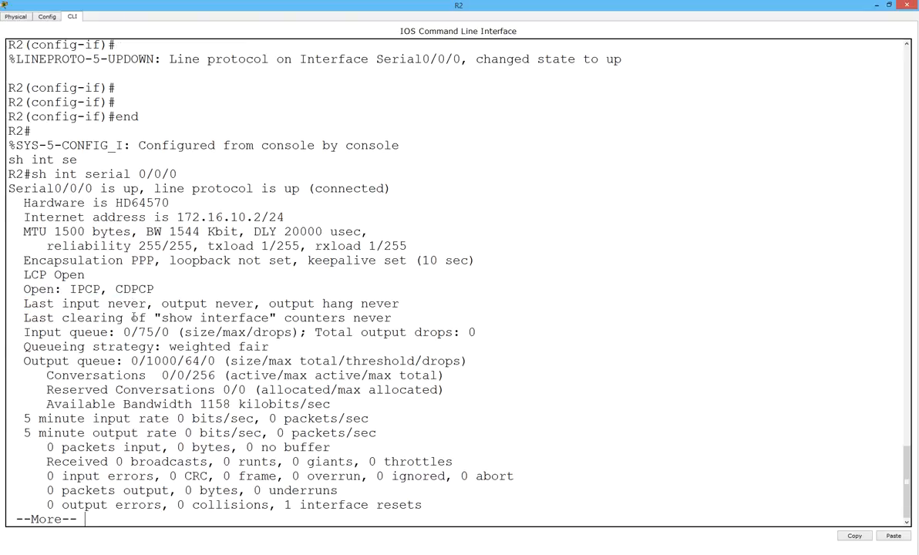
pyautogui.press('Return')
pyautogui.press('Return')
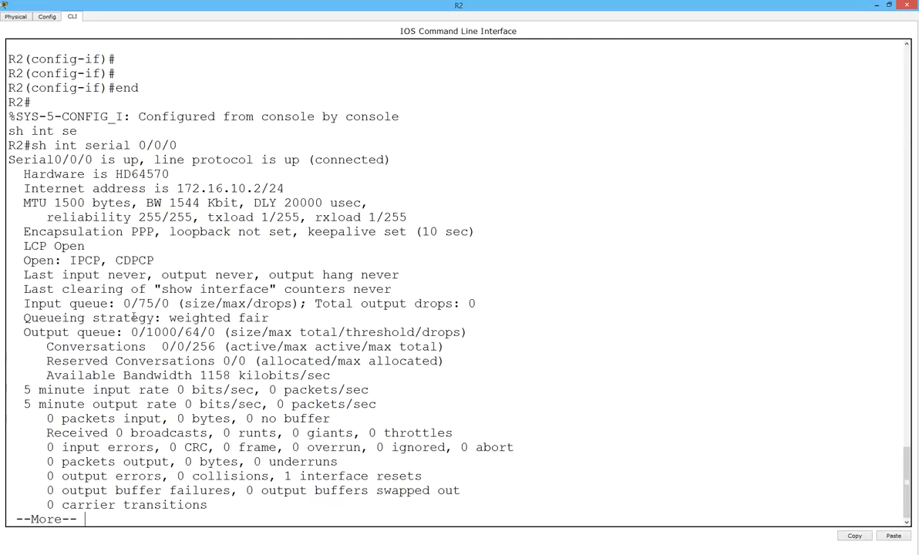
pyautogui.press('Return')
pyautogui.press('Return')
pyautogui.press('Return')
pyautogui.press('Return')
pyautogui.press('Return')
pyautogui.press('Return')
pyautogui.press('Return')
pyautogui.press('Return')
pyautogui.press('Return')
pyautogui.press('Return')
pyautogui.press('Return')
pyautogui.press('Return')
pyautogui.press('Return')
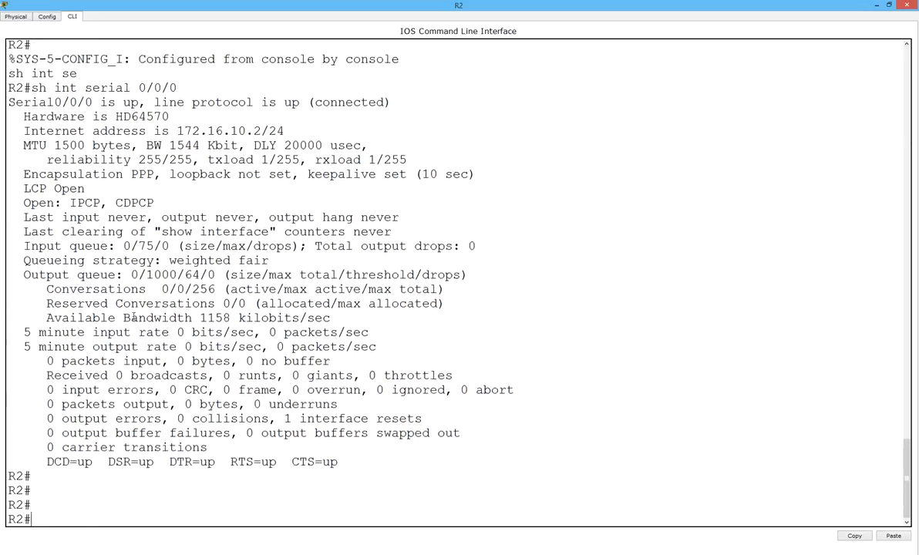
pyautogui.press('Return')
pyautogui.press('Return')
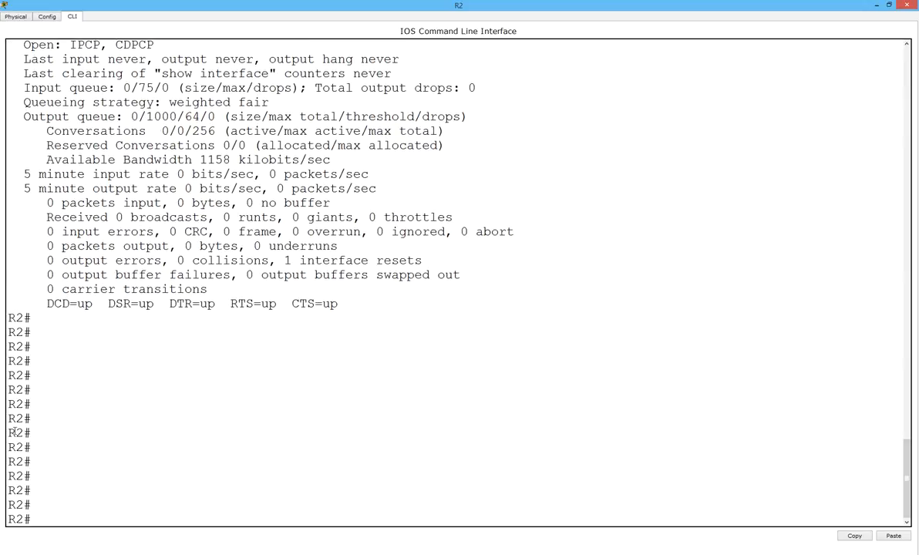
pyautogui.moveTo(11, 432); pyautogui.dragTo(36, 434)
# In R2's global configuration, create local username R1 with the shared password.
pyautogui.write('co')
pyautogui.press('BackSpace')
pyautogui.press('BackSpace')
pyautogui.press('BackSpace')
pyautogui.write('config t')
pyautogui.press('Return')
pyautogui.write('use')
pyautogui.press('Tab')
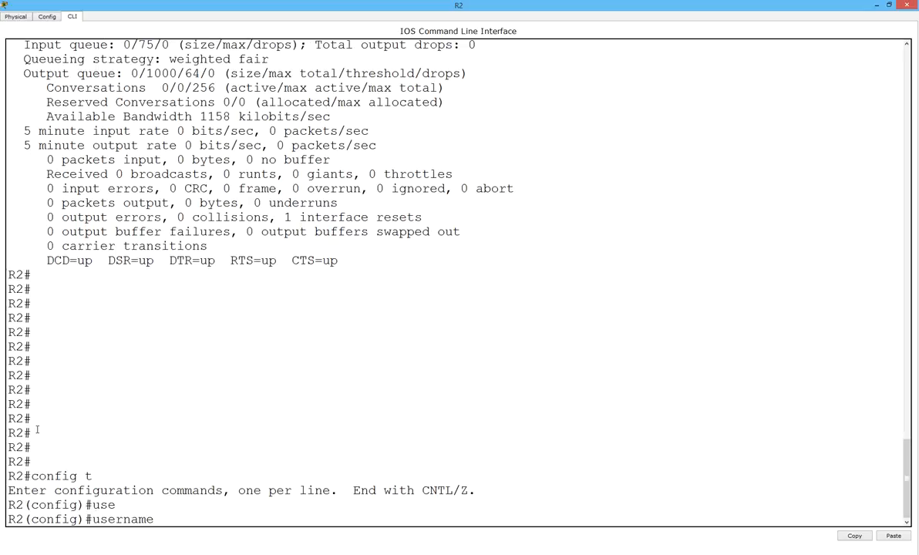
pyautogui.write('R1 pas')
pyautogui.press('Tab')
pyautogui.write('cisco')
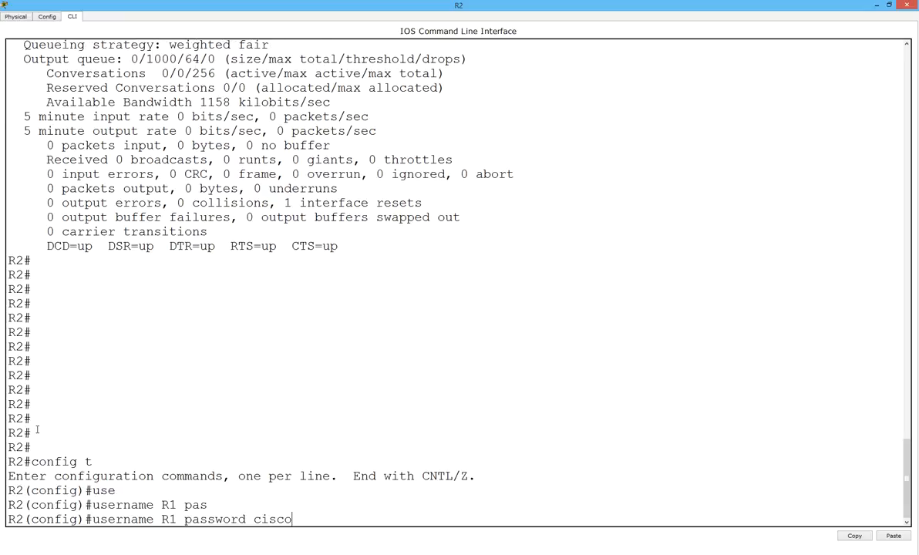
pyautogui.press('Return')
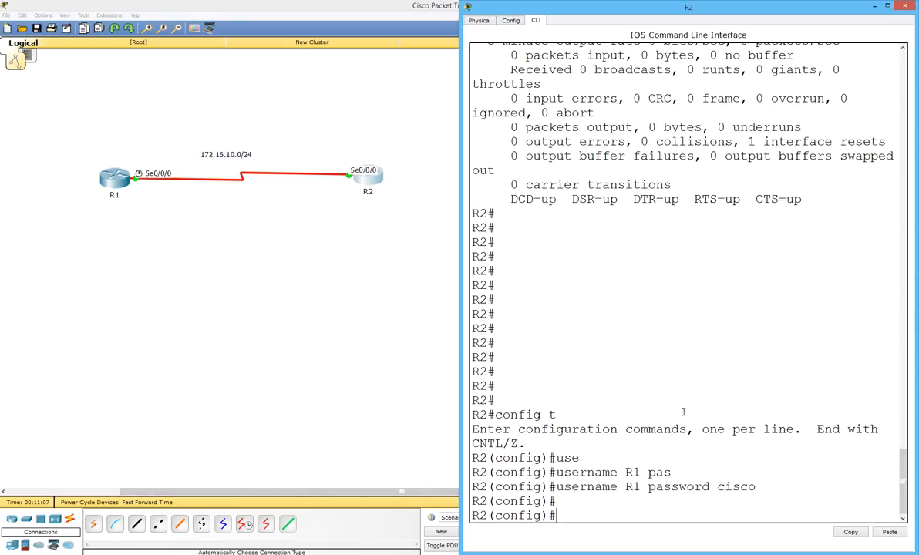
pyautogui.press('Return')
pyautogui.press('Return')
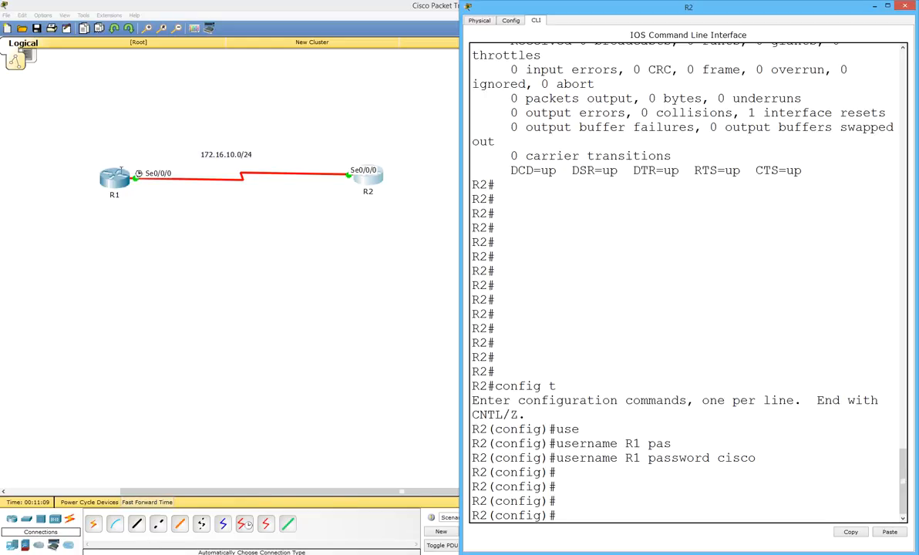
# Open R1's command line and dock it beside R2's console.
pyautogui.click(114, 176)
pyautogui.moveTo(425, 165); pyautogui.dragTo(2, 164)
pyautogui.hotkey('alt', 'Tab')
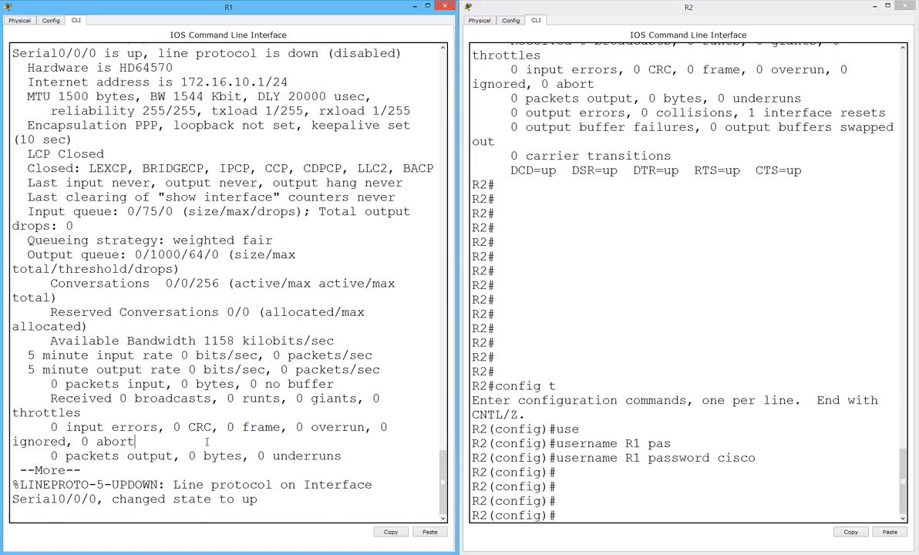
# On R1, enter global configuration and create local username R2 with the shared password.
pyautogui.press('Return')
pyautogui.press('Return')
pyautogui.press('Return')
pyautogui.press('Return')
pyautogui.press('Return')
pyautogui.press('Return')
pyautogui.press('Return')
pyautogui.press('Return')
pyautogui.write('config t')
pyautogui.press('Return')
pyautogui.write('user')
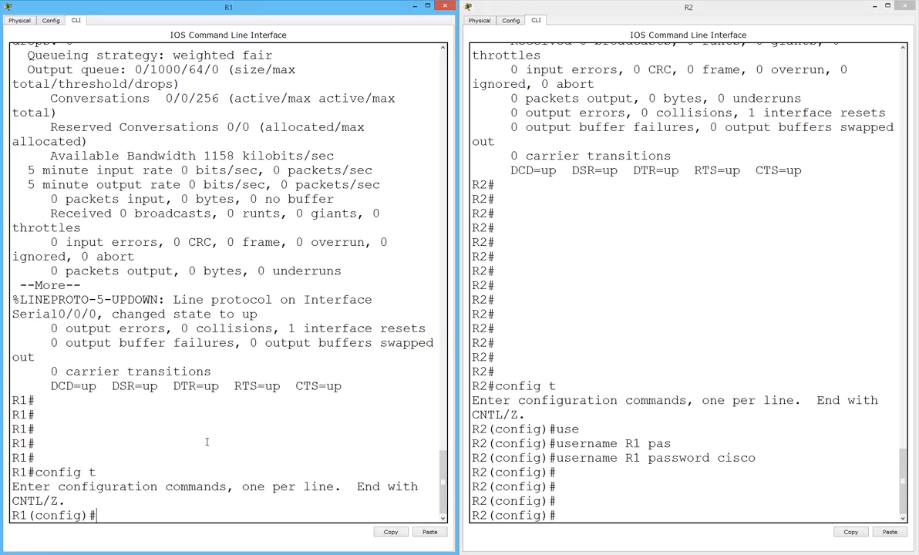
pyautogui.press('Tab')
pyautogui.write('R2')
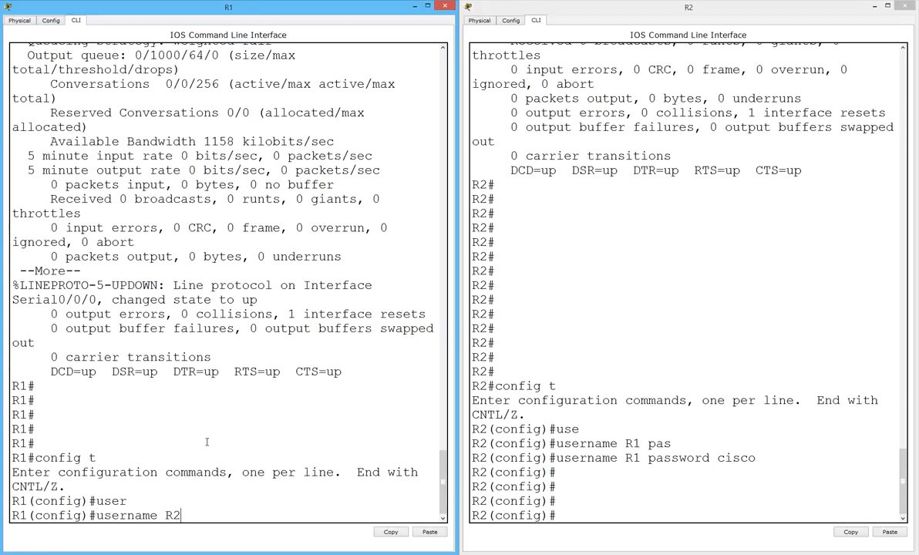
pyautogui.write(' password cisco')
pyautogui.press('Return')
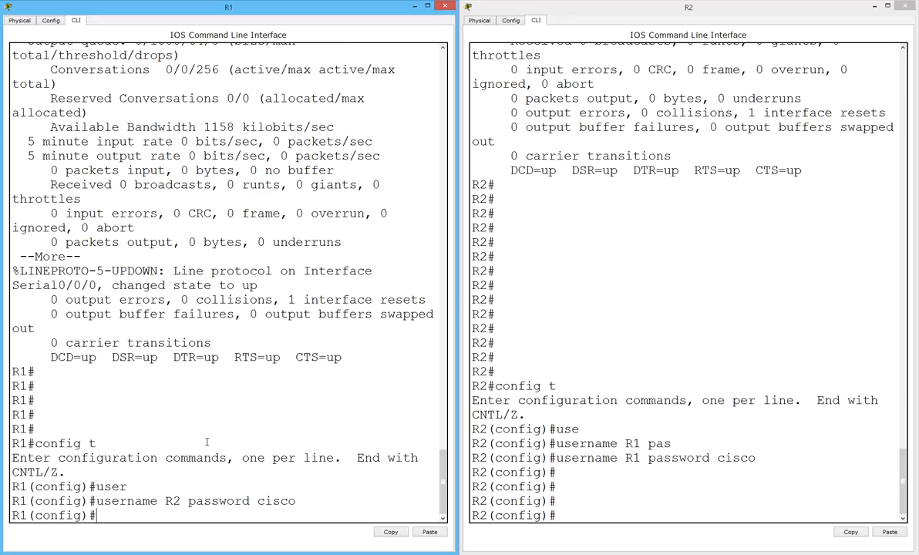
# Enable ppp authentication chap on R1's Serial0/0/0.
pyautogui.write('int se')
pyautogui.press('Tab')
pyautogui.write('0/0/0')
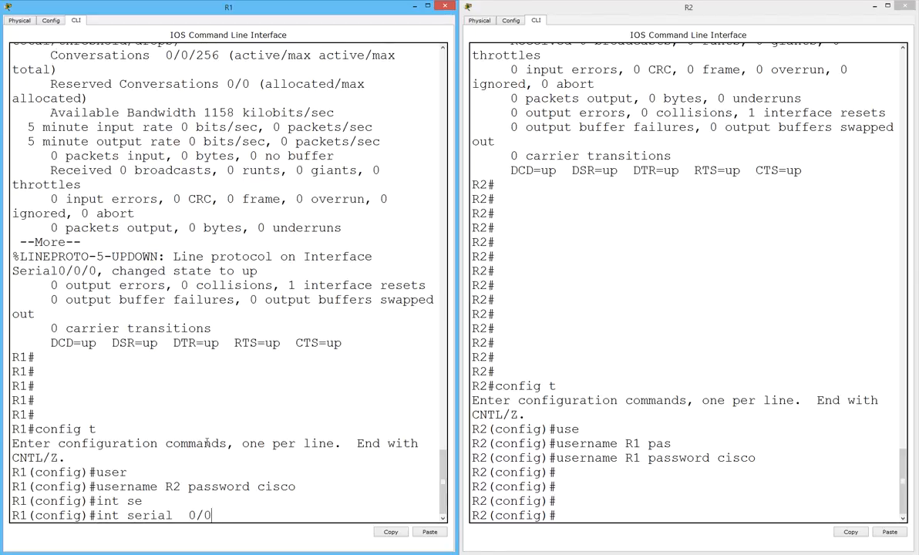
pyautogui.press('Return')
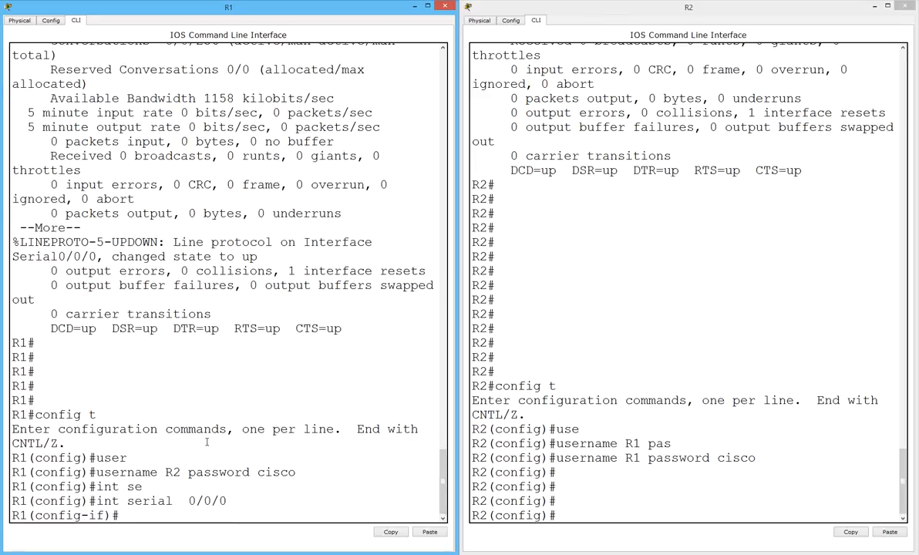
pyautogui.write('ppp auth')
pyautogui.press('Tab')
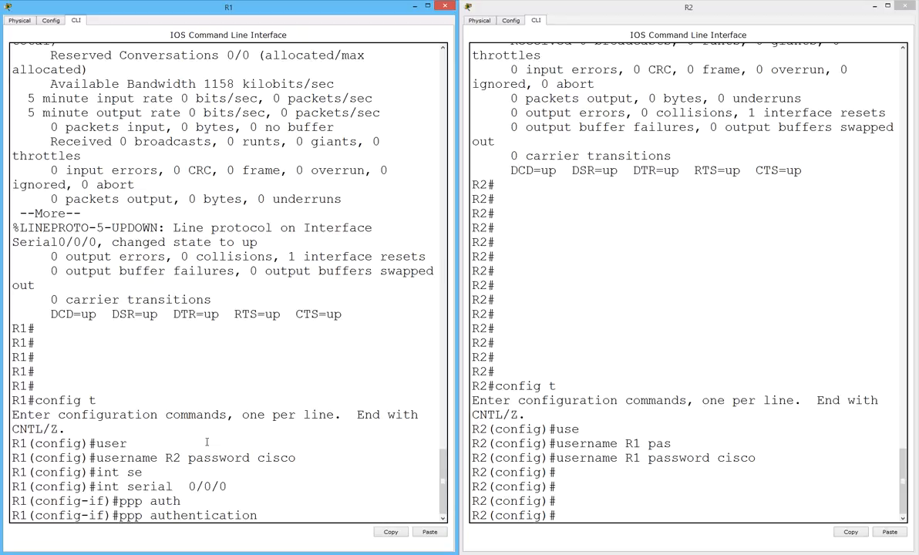
pyautogui.write('chap ?')
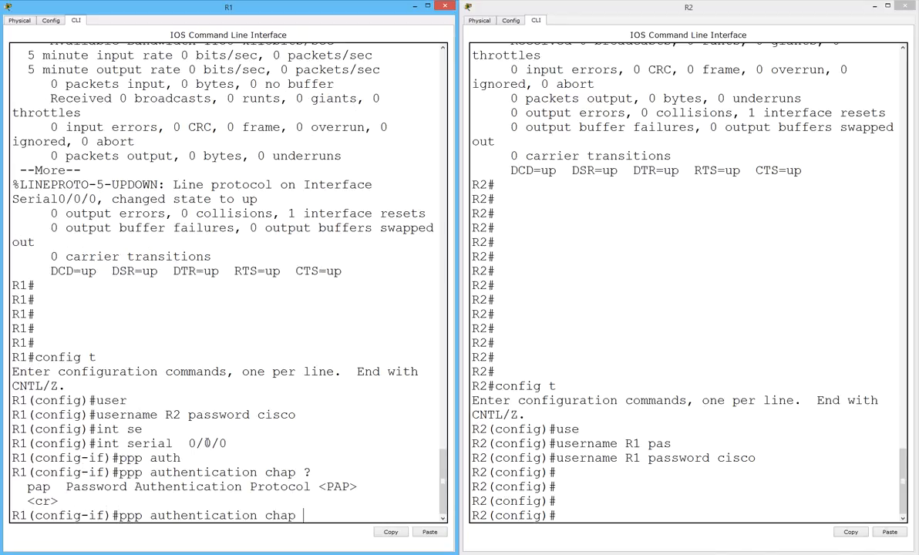
pyautogui.write('pap')
pyautogui.press('BackSpace')
pyautogui.press('BackSpace')
pyautogui.press('BackSpace')
pyautogui.press('BackSpace')
pyautogui.press('Return')
pyautogui.click(727, 471)
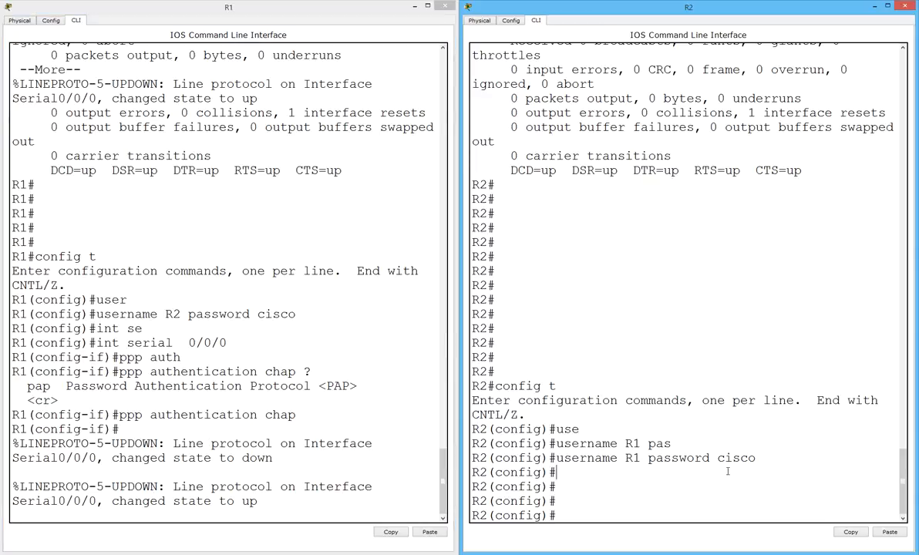
# Enable ppp authentication chap on R2's Serial0/0/0 and note the line protocol coming up.
pyautogui.press('Return')
pyautogui.press('Return')
pyautogui.press('Return')
pyautogui.write('int se 0/')
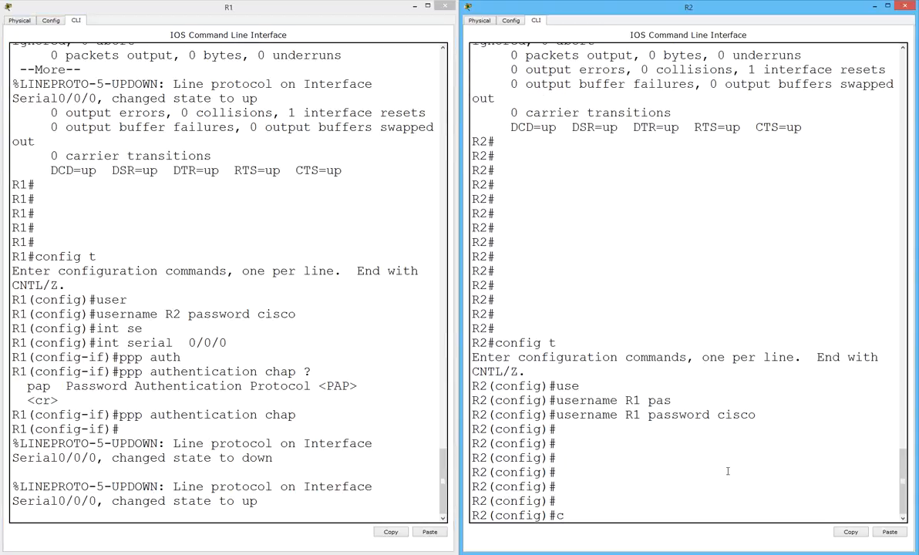
pyautogui.write('0/0')
pyautogui.press('Return')
pyautogui.write('ppp auth')
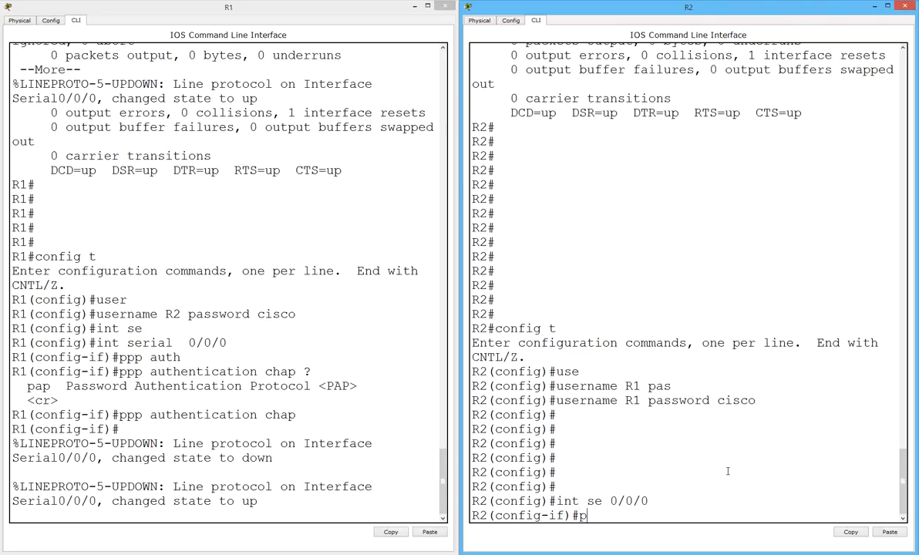
pyautogui.press('Tab')
pyautogui.write('chap')
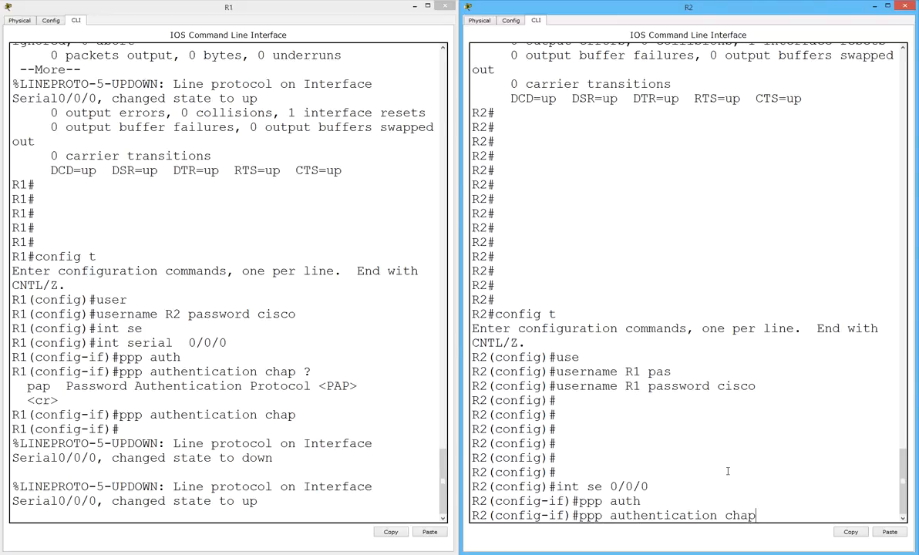
pyautogui.press('Return')
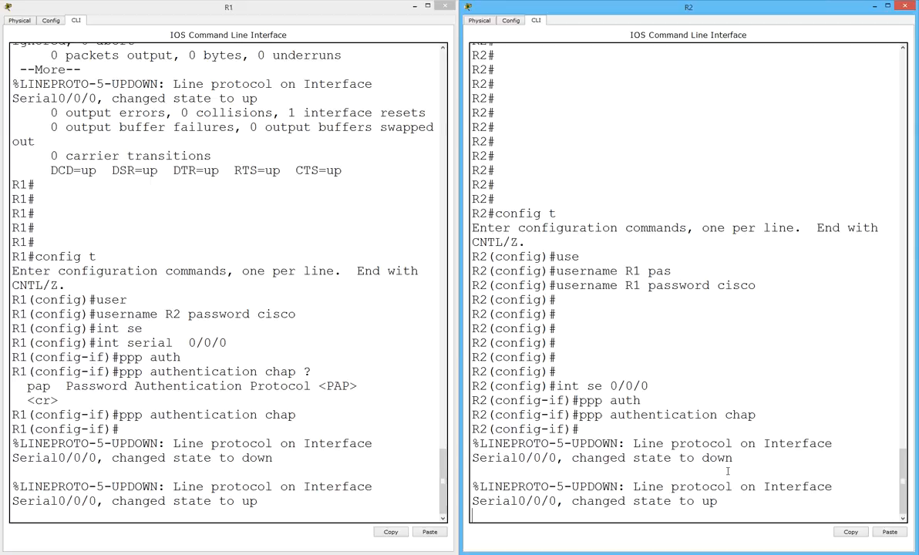
pyautogui.moveTo(629, 491); pyautogui.dragTo(764, 493)
pyautogui.click(765, 504)
# Return R1's console to privileged mode with end.
pyautogui.click(378, 478)
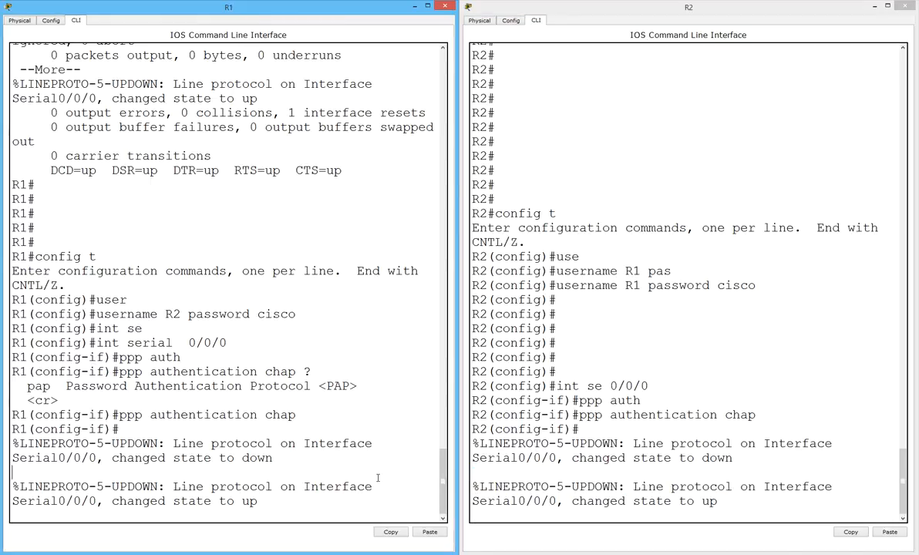
pyautogui.press('Return')
pyautogui.press('Return')
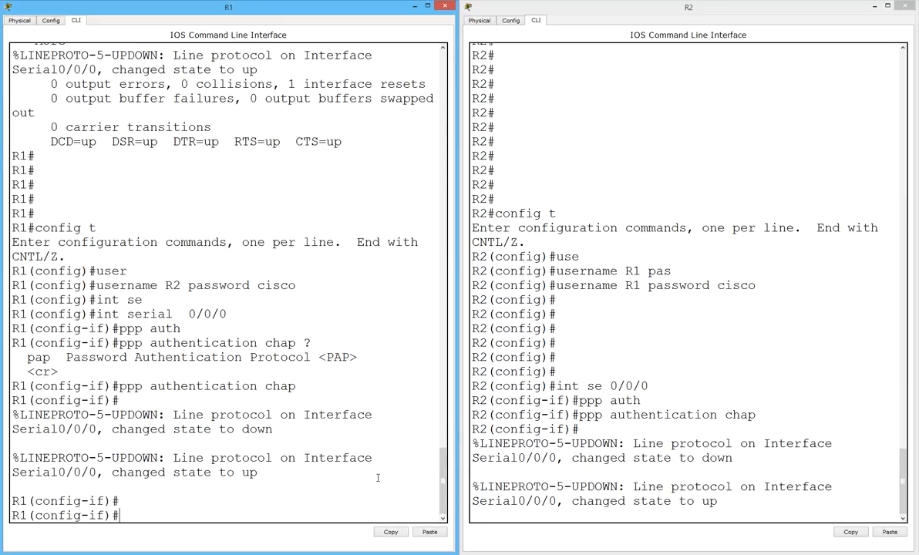
pyautogui.write('end')
pyautogui.press('Return')
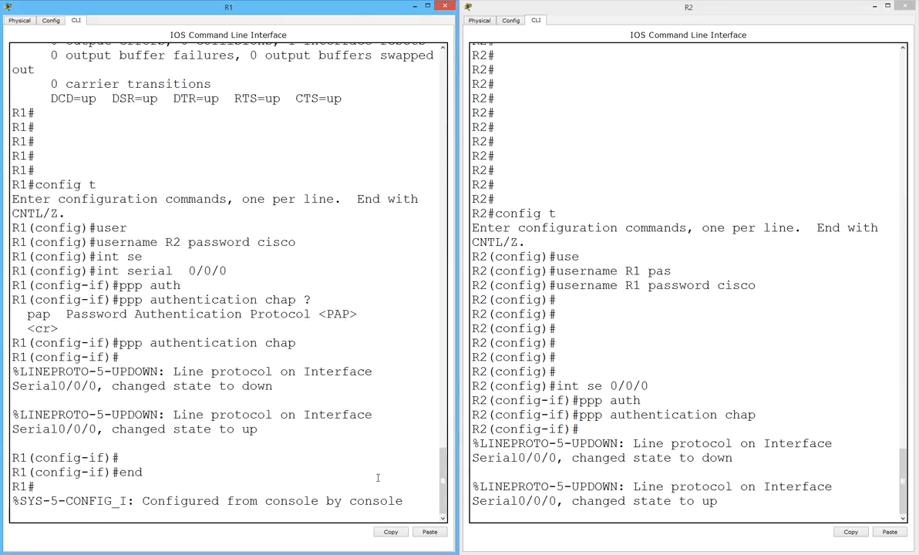
# Turn on debug ppp authentication on R1.
pyautogui.press('Return')
pyautogui.press('Return')
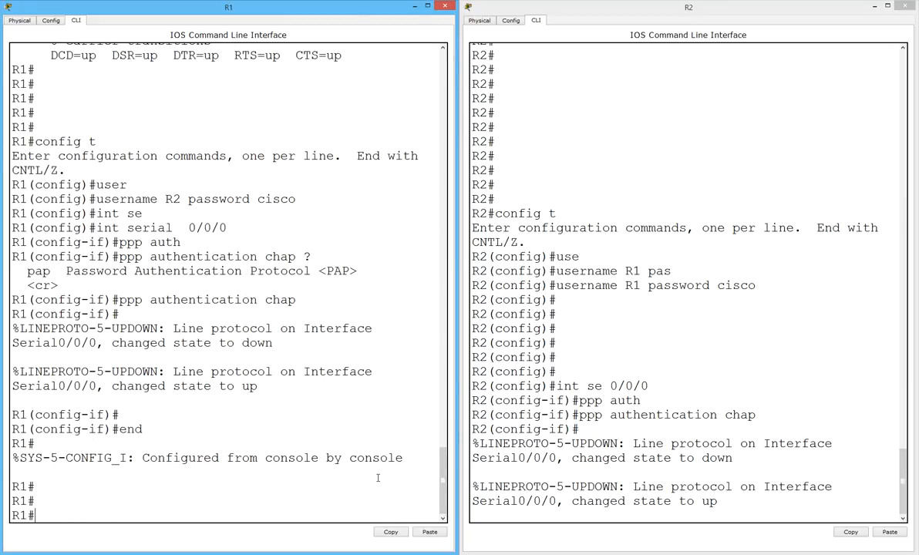
pyautogui.write('debug ppp auth')
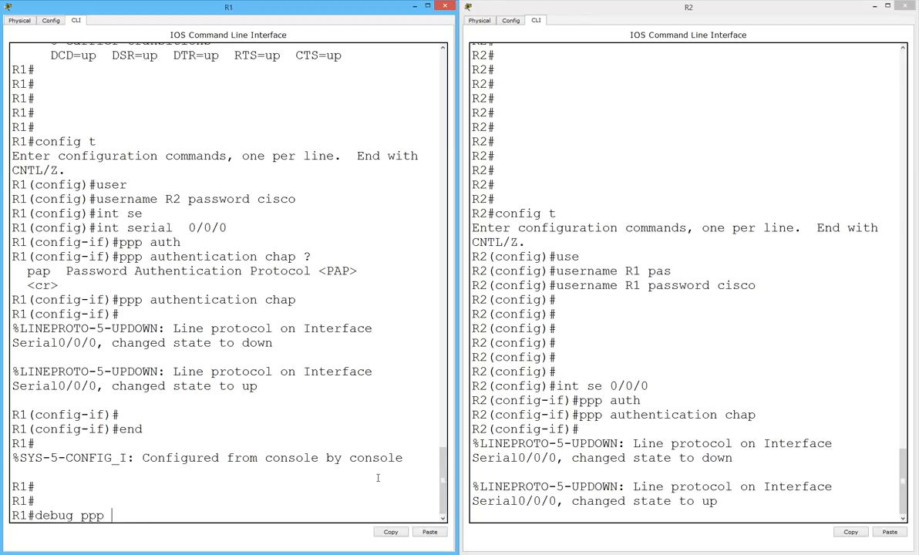
pyautogui.press('Tab')
pyautogui.press('Return')
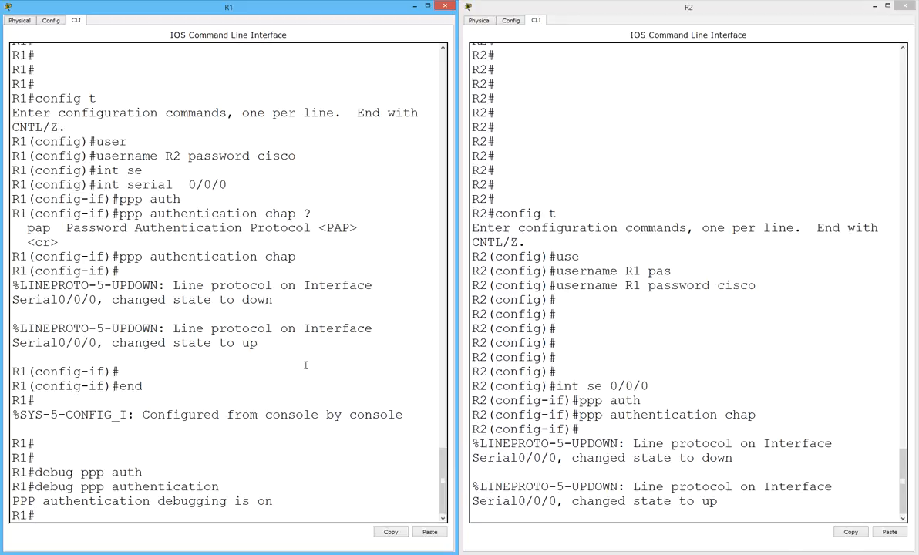
# Turn off all debugging on R1 with undebug all.
pyautogui.write('undebug')
pyautogui.press('Return')
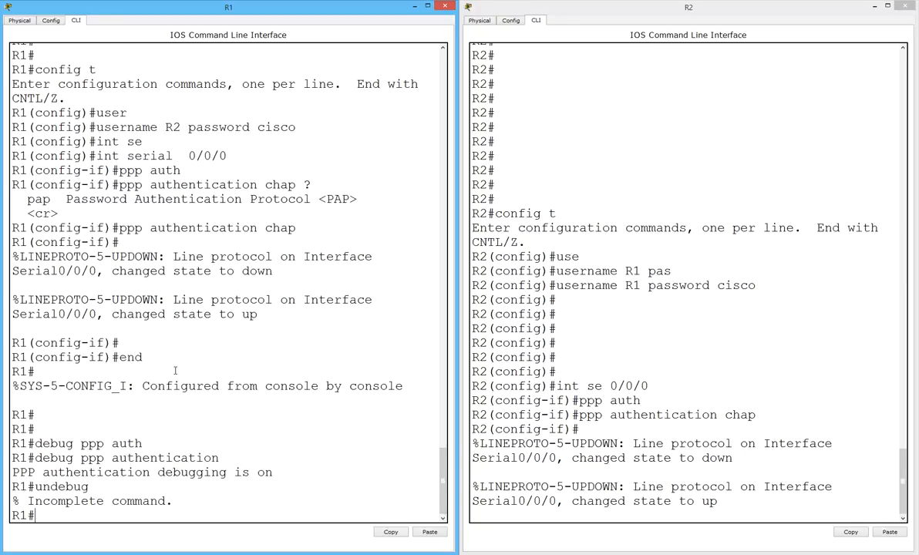
pyautogui.press('Up')
pyautogui.write('all')
pyautogui.press('Return')
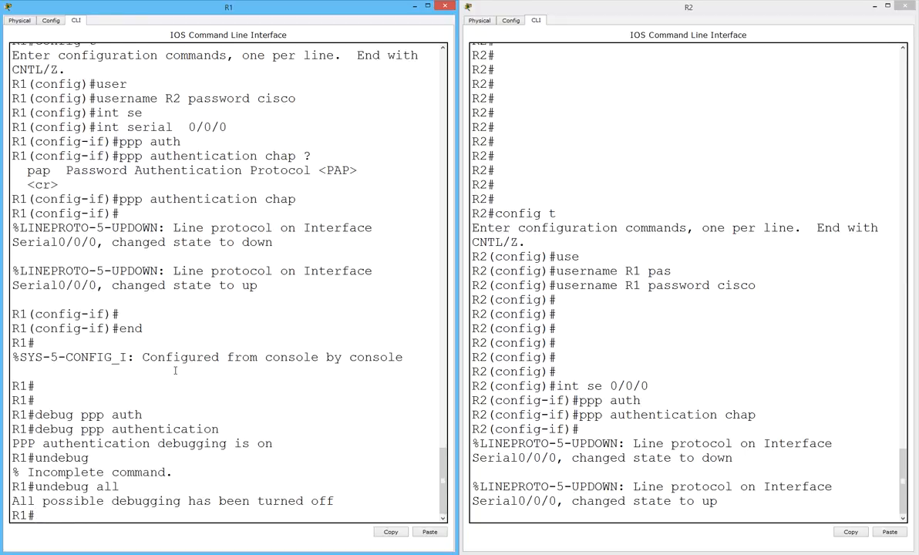
pyautogui.press('Return')
pyautogui.write('ping')
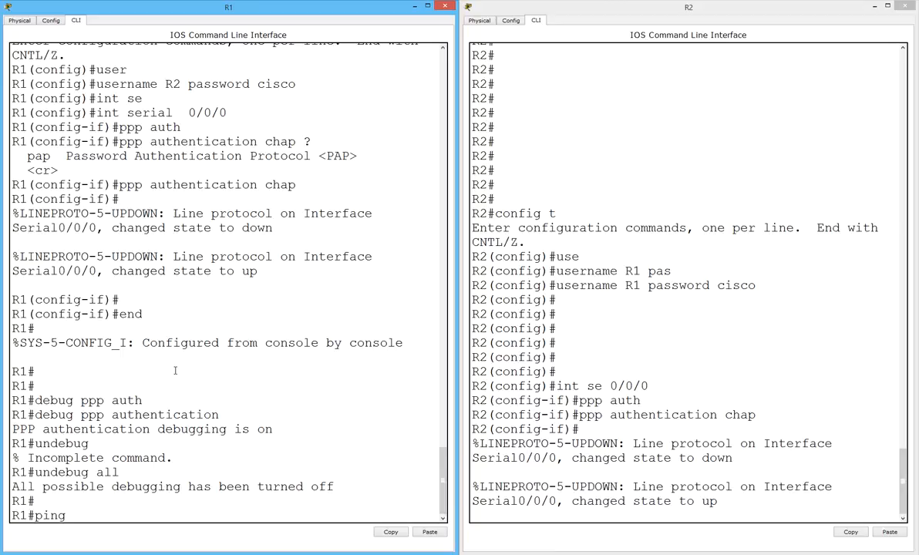
pyautogui.write(' 172.16.10.2')
# Ping 172.16.10.2 from R1 and get a 100 percent (5/5) success rate.
pyautogui.press('Return')
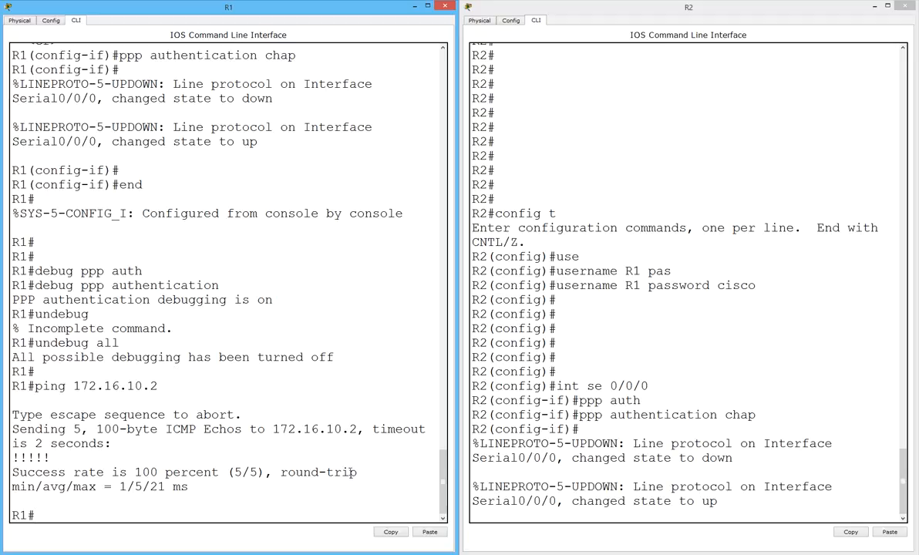
# Assign 192.168.1.1 255.255.255.0 to R2's Serial0/0/0 interface.
pyautogui.click(562, 430)
pyautogui.press('Return')
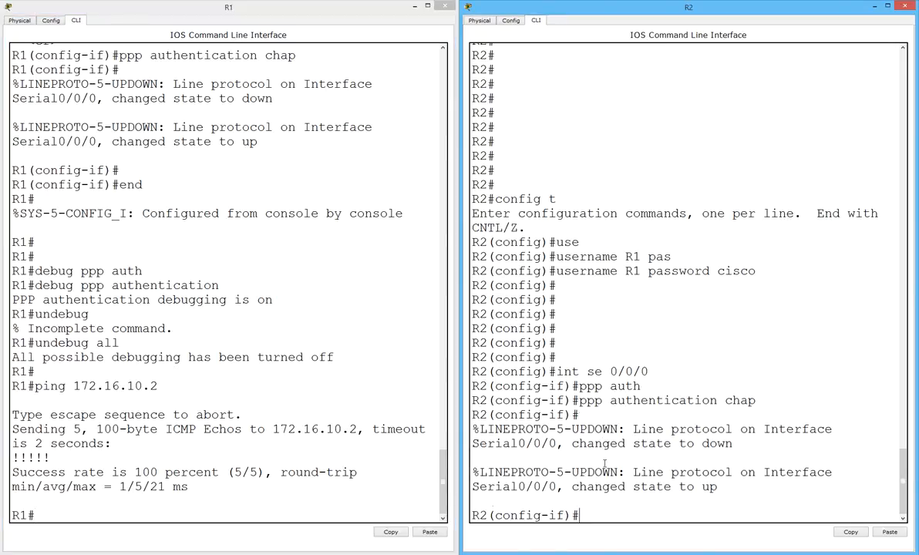
pyautogui.press('Return')
pyautogui.write('end')
pyautogui.press('BackSpace')
pyautogui.press('BackSpace')
pyautogui.press('BackSpace')
pyautogui.write('ip ')
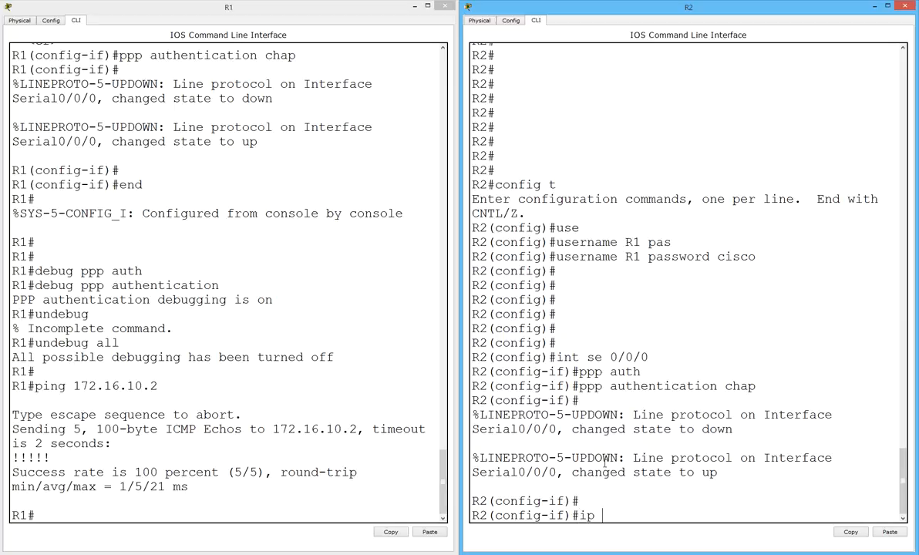
pyautogui.write('address 192.168.1.1')
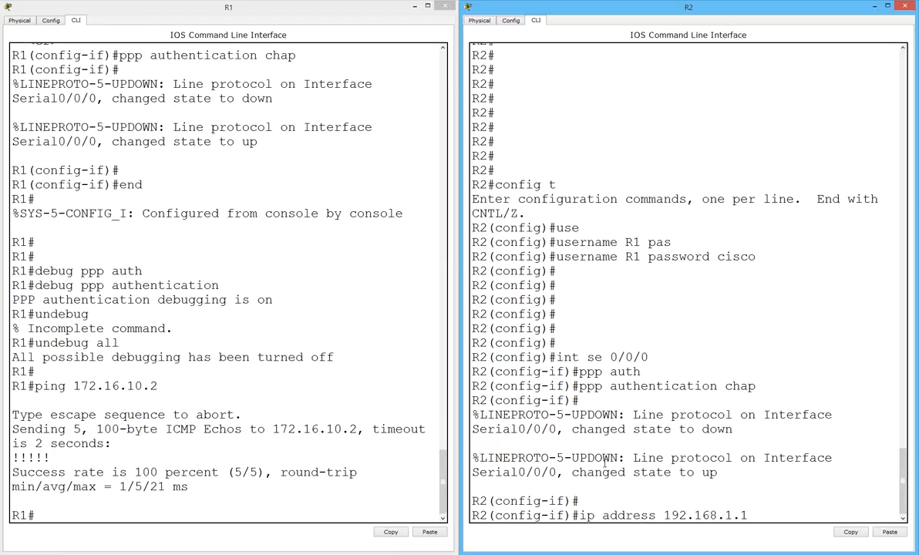
pyautogui.write(' 255.255.255.0')
pyautogui.press('Return')
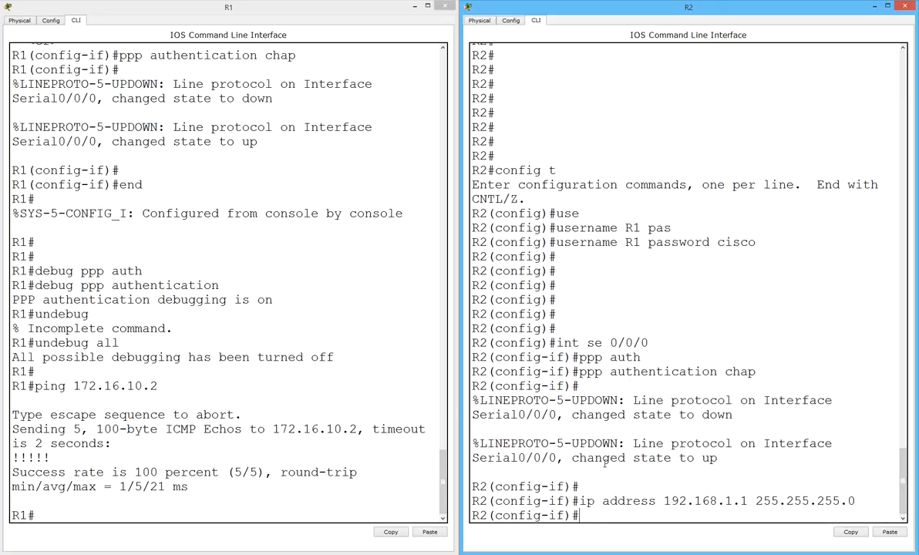
# Ping 192.168.1.1 from R1 to confirm R2 is reachable.
pyautogui.click(214, 506)
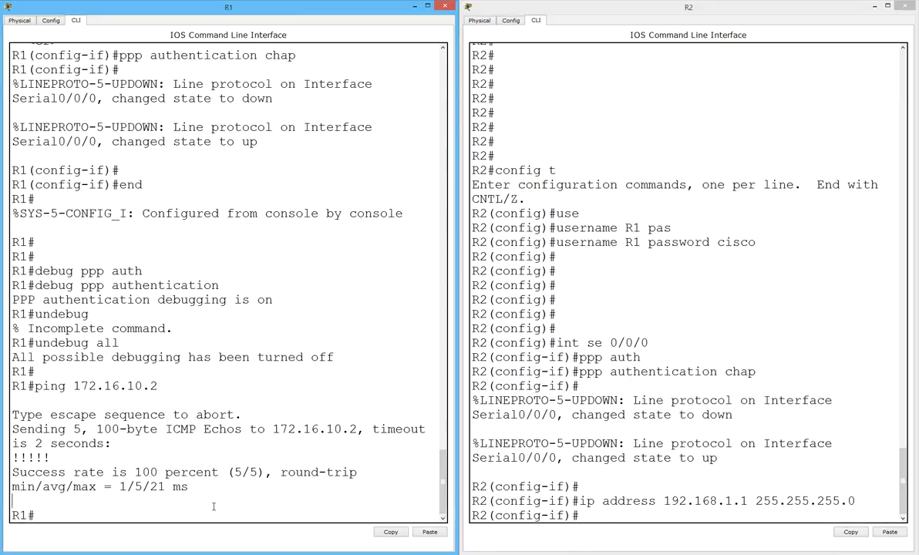
pyautogui.press('Return')
pyautogui.press('Return')
pyautogui.press('Return')
pyautogui.press('Return')
pyautogui.write('ping 192.168.1.1')
pyautogui.press('Return')
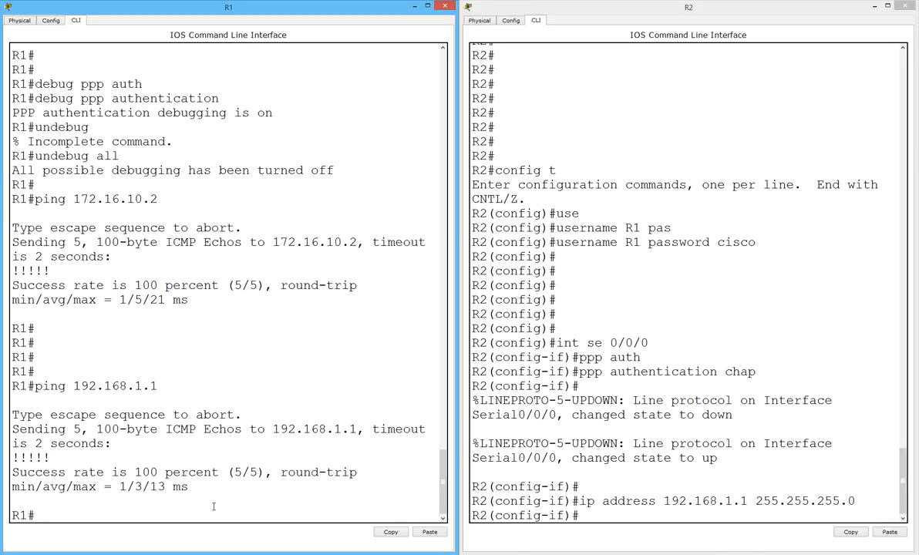
# Show R1's routing table, then try sh ip route on R2 from configuration mode.
pyautogui.write('sh ip route')
pyautogui.press('Return')
pyautogui.click(711, 433)
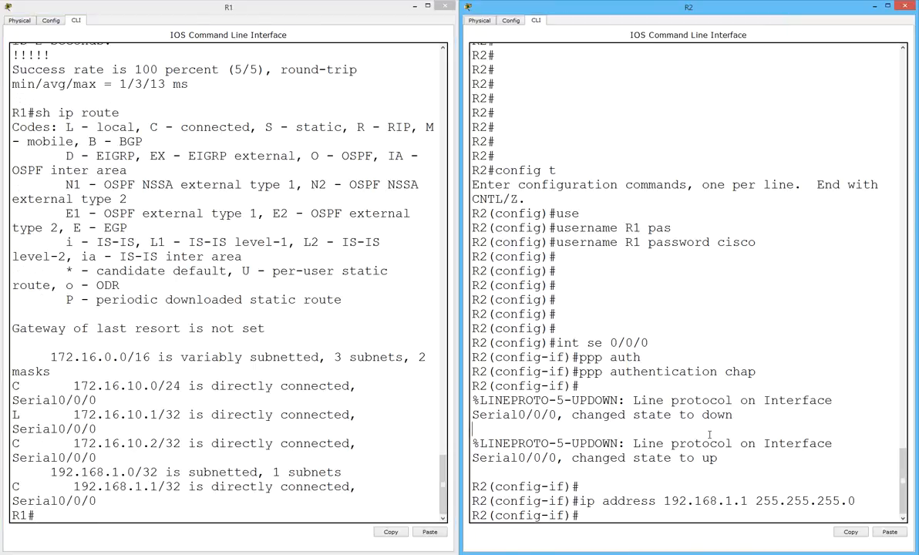
pyautogui.press('Return')
pyautogui.press('Return')
pyautogui.write('sh ip route')
pyautogui.press('Return')
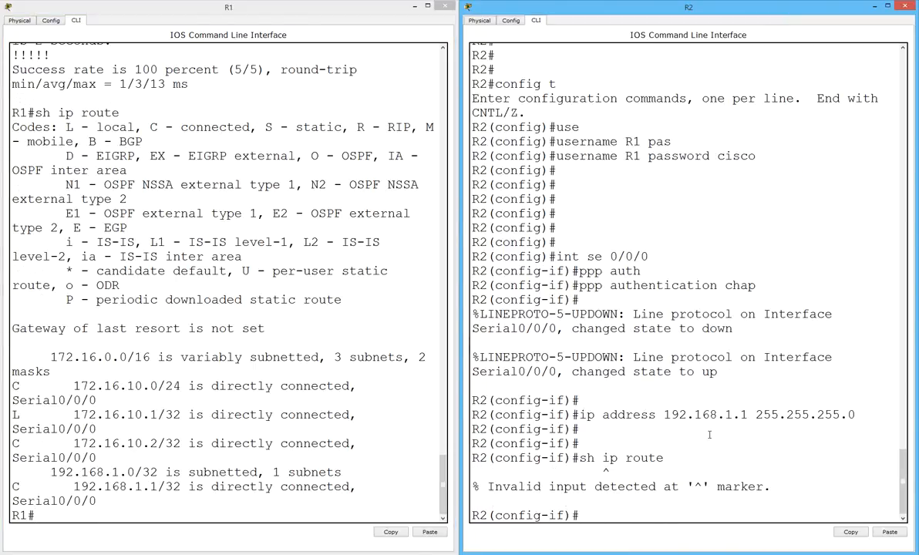
# Leave configuration mode on R2 with end and display its routing table.
pyautogui.write('end')
pyautogui.press('Return')
pyautogui.write('sh p route')
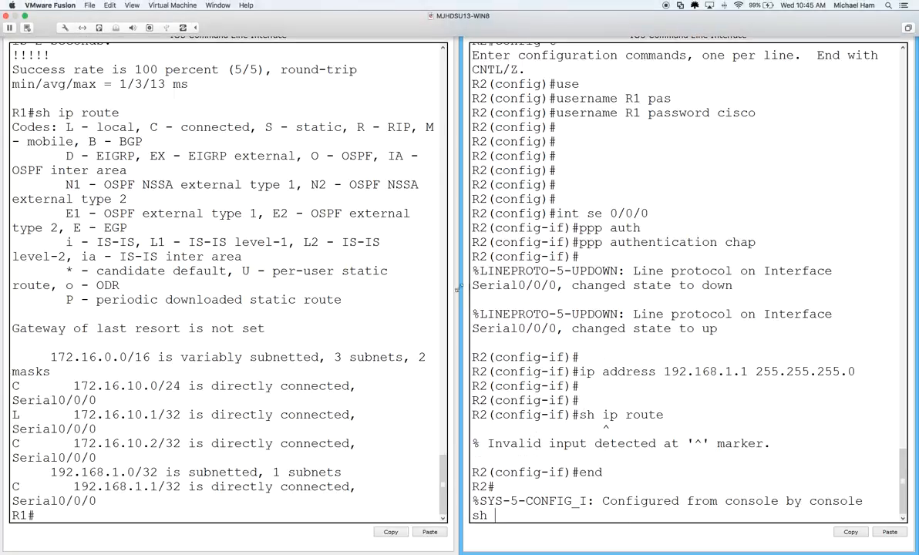
pyautogui.press('Return')
pyautogui.write('sh ip route')
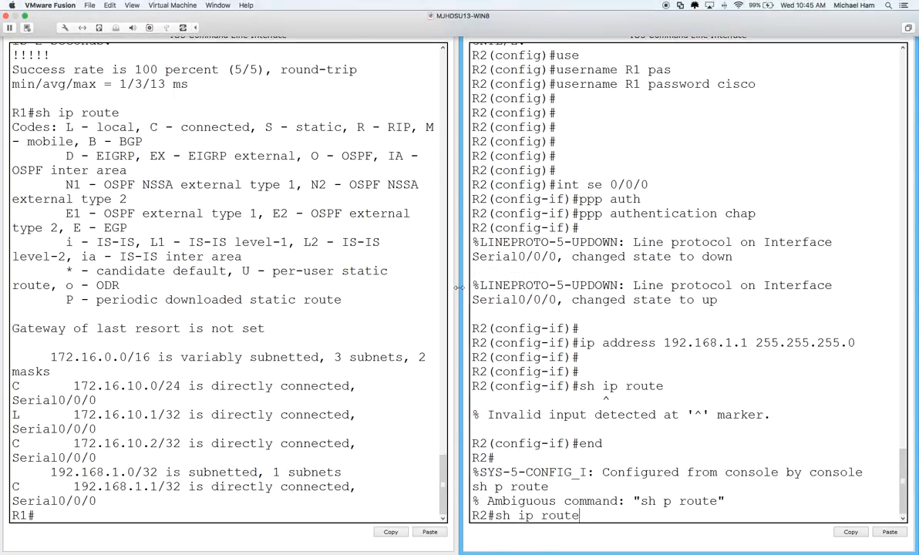
pyautogui.press('Return')
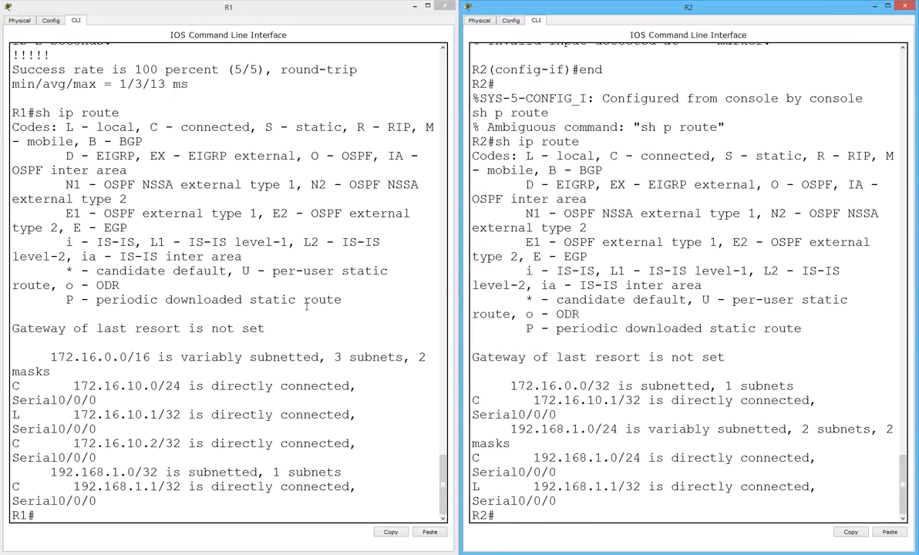
# Highlight the 192.168.1.0 route in R1's routing table and return to R1's prompt.
pyautogui.moveTo(49, 472); pyautogui.dragTo(158, 472)
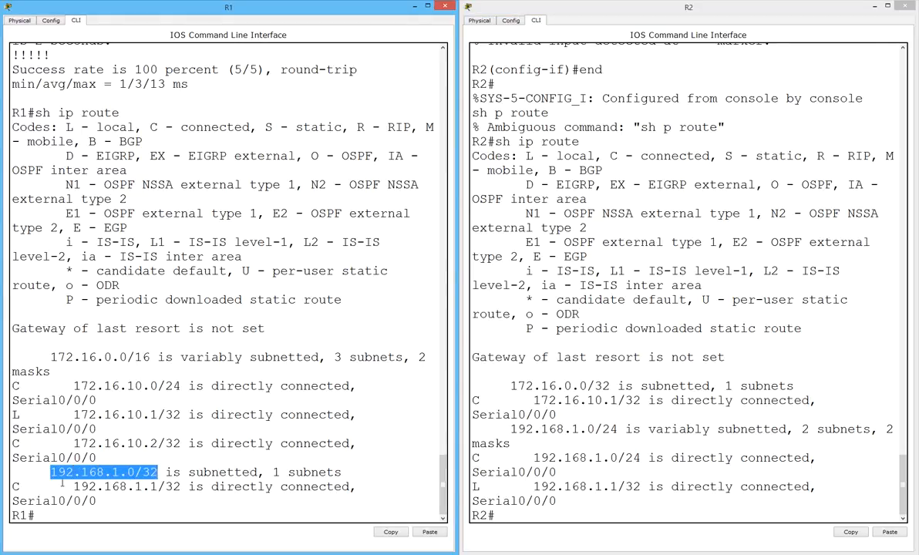
pyautogui.click(557, 469)
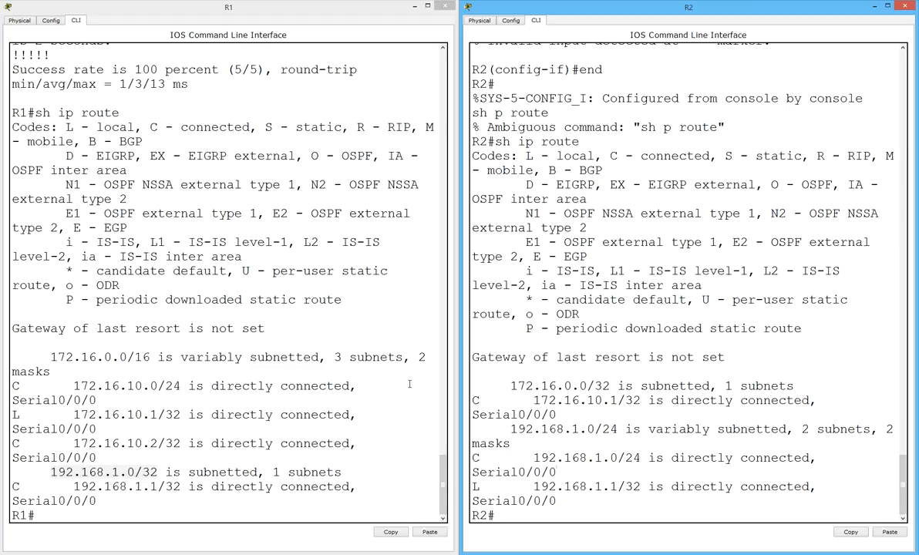
pyautogui.click(203, 375)
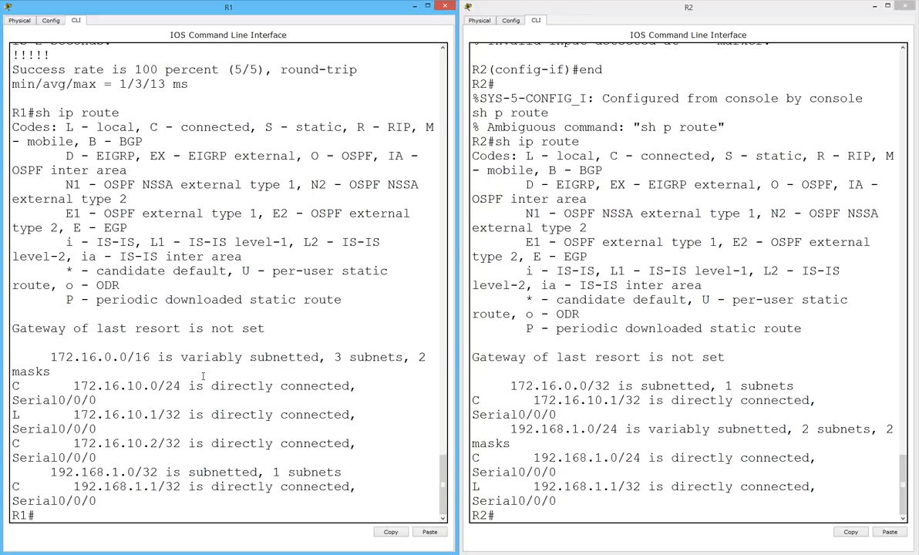
pyautogui.press('Return')
pyautogui.press('Return')
pyautogui.press('Return')
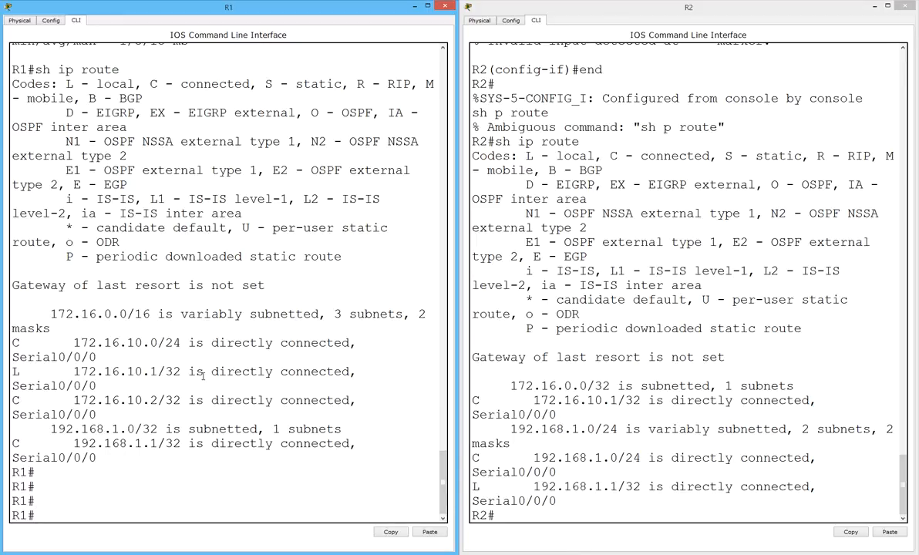
# Run show cdp neighbors on R1 and highlight R2, the C2900 neighbor on Ser 0/0/0.
pyautogui.write('sh cdp neigh')
pyautogui.press('Tab')
pyautogui.press('Return')
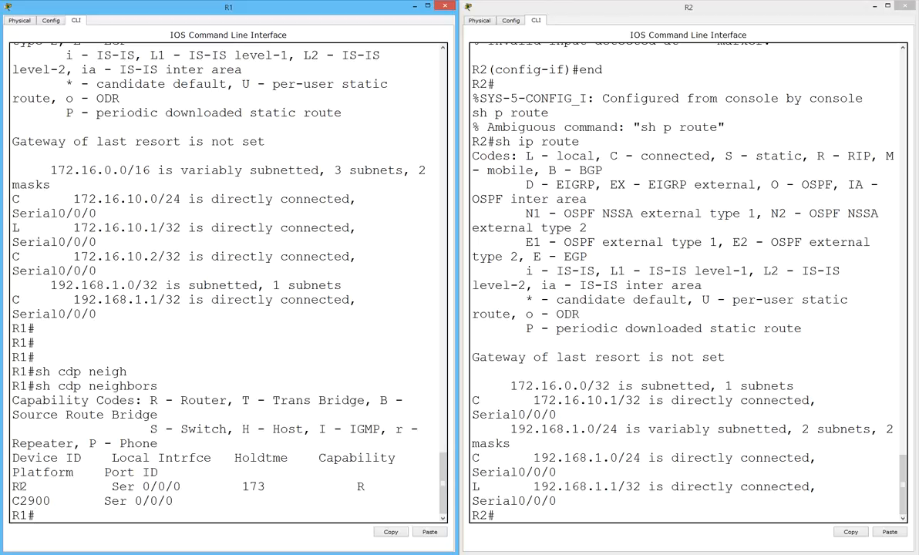
pyautogui.moveTo(12, 484); pyautogui.dragTo(207, 496)
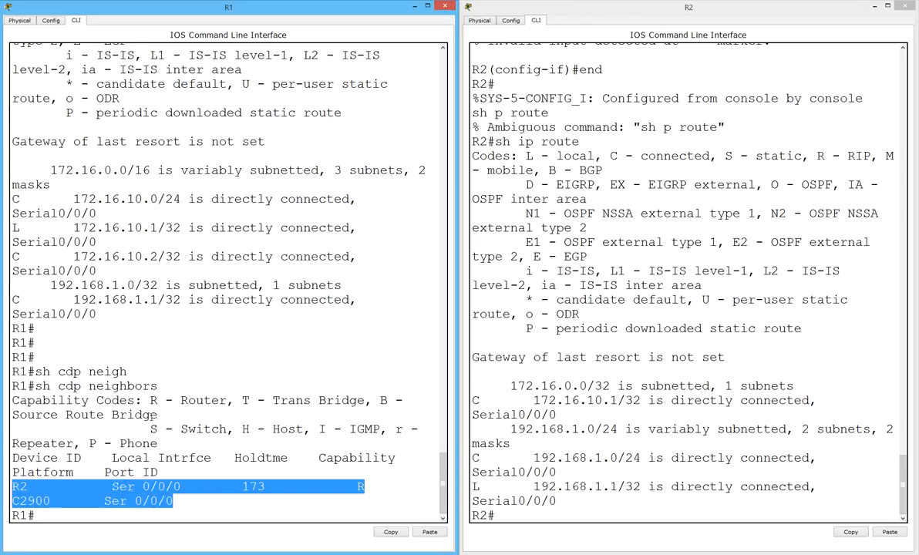